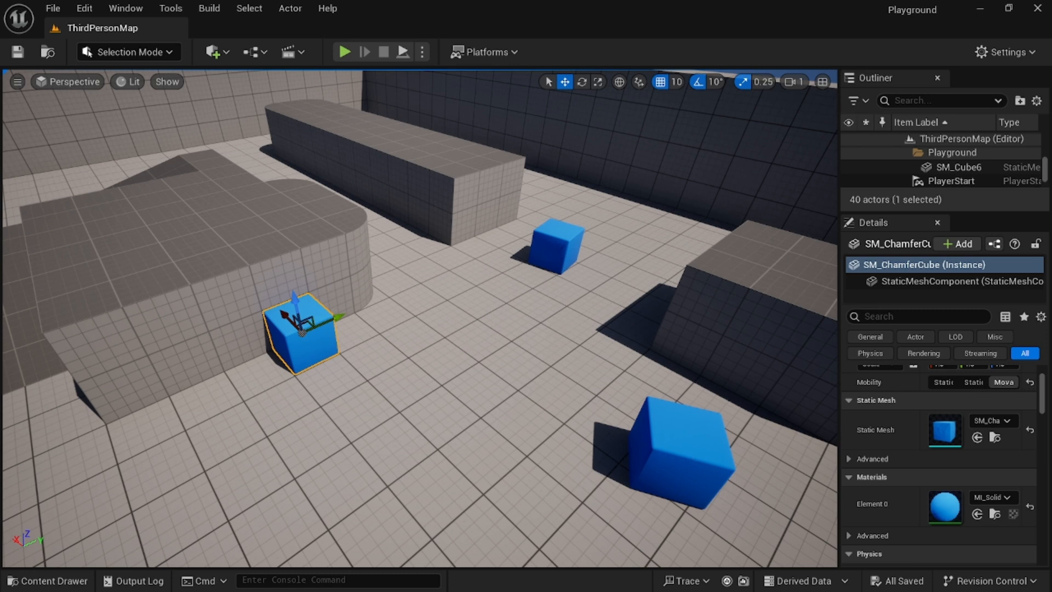
# Select the blue cubes and move the large cube toward the middle of the floor.
pyautogui.click(676, 457)
pyautogui.click(302, 337)
pyautogui.click(549, 258)
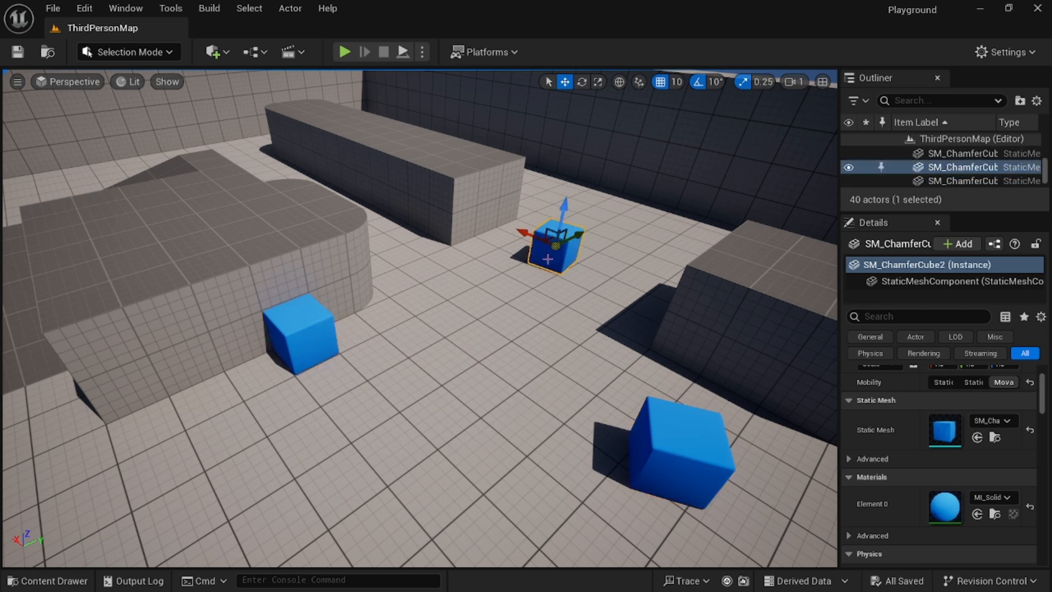
pyautogui.click(702, 434)
pyautogui.moveTo(637, 427); pyautogui.dragTo(516, 368)
pyautogui.moveTo(579, 354); pyautogui.dragTo(568, 373)
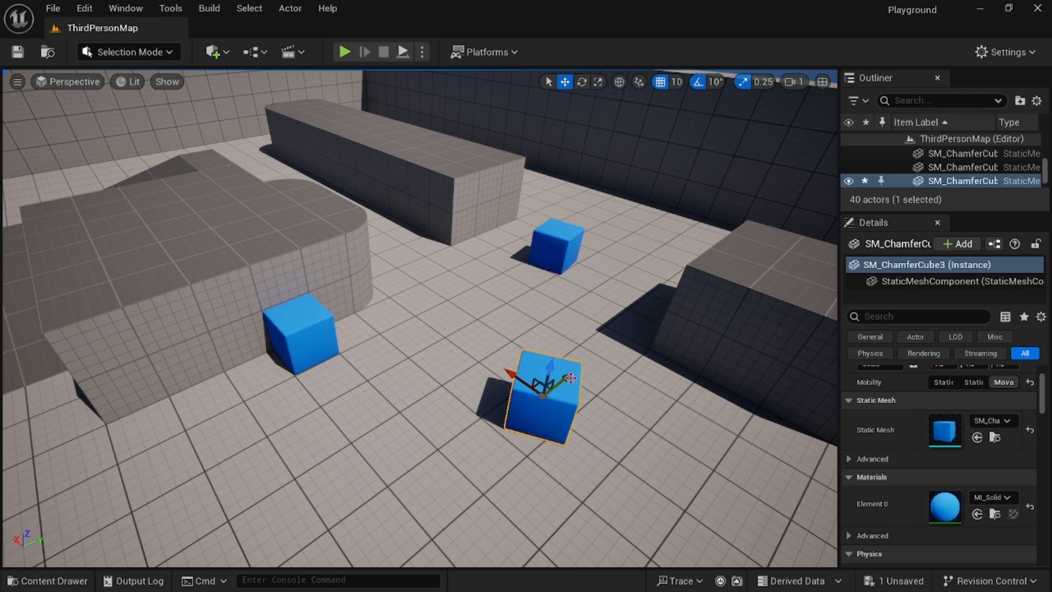
pyautogui.moveTo(620, 386); pyautogui.dragTo(626, 366, button='right')
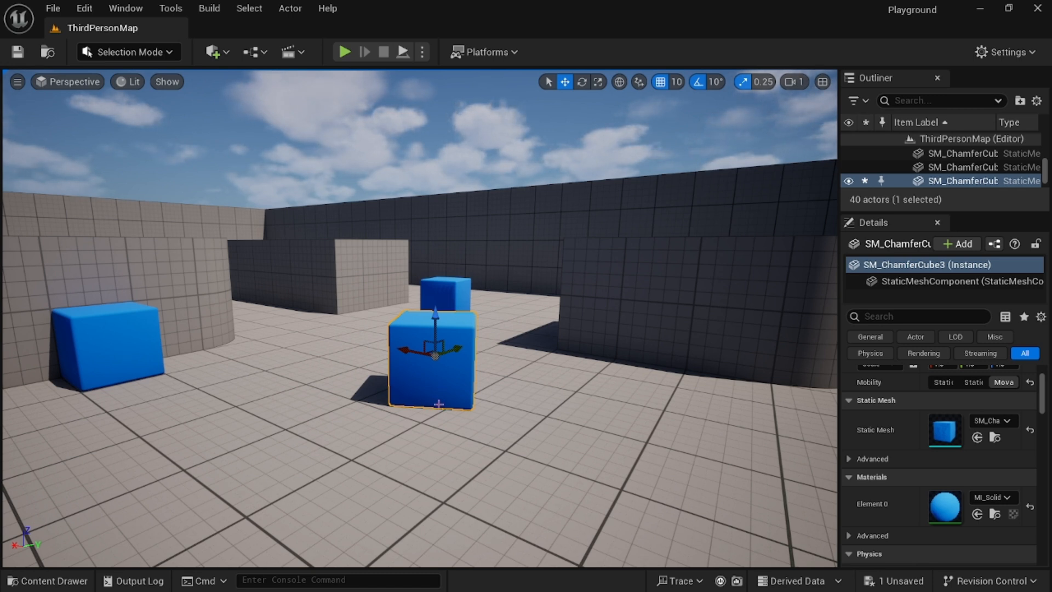
# Create a new content folder named Box and open it.
pyautogui.click(48, 581)
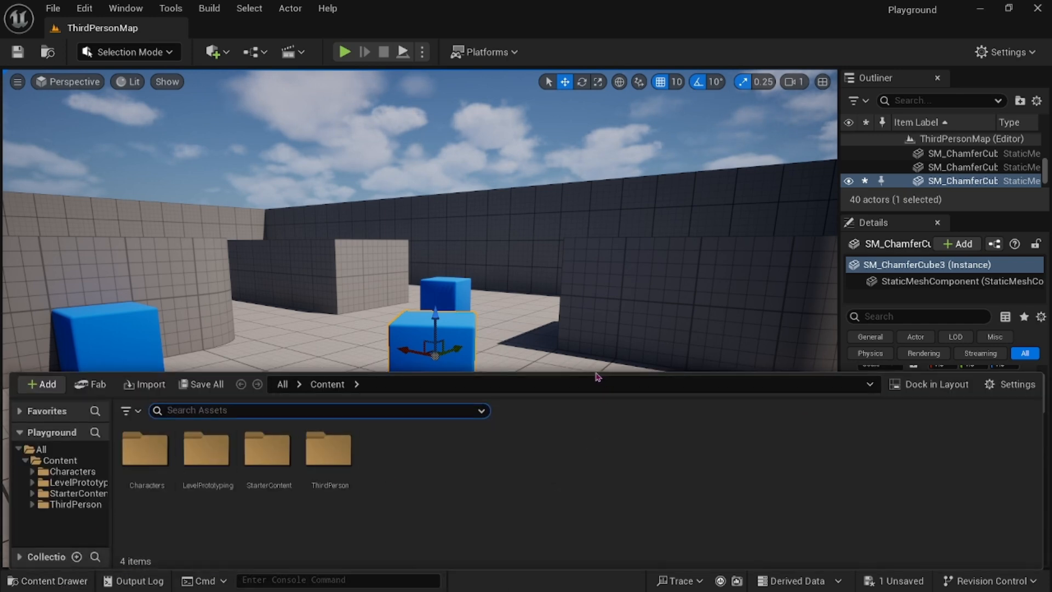
pyautogui.rightClick(406, 463)
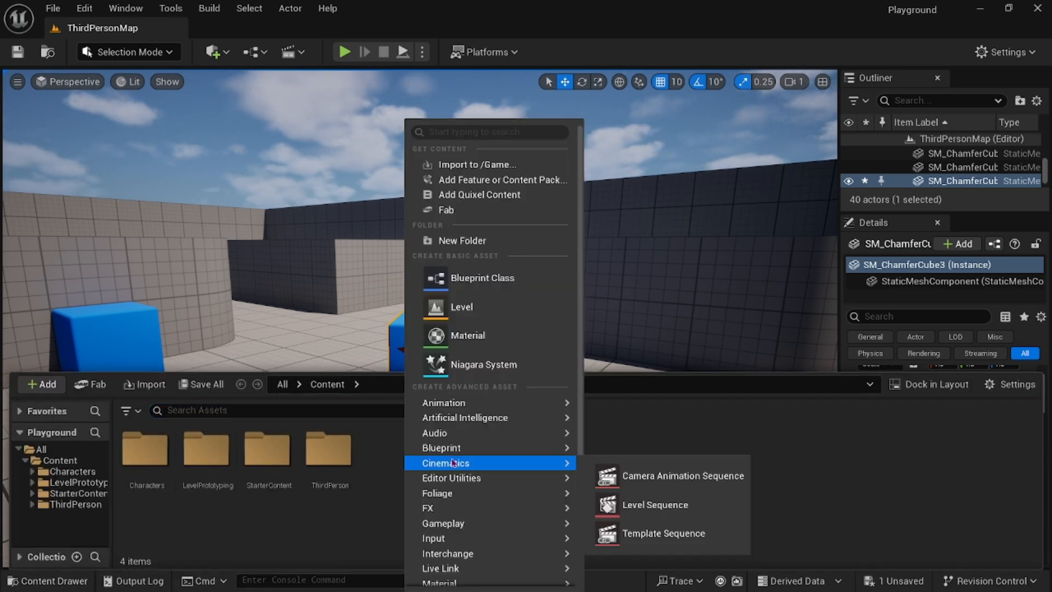
pyautogui.click(463, 241)
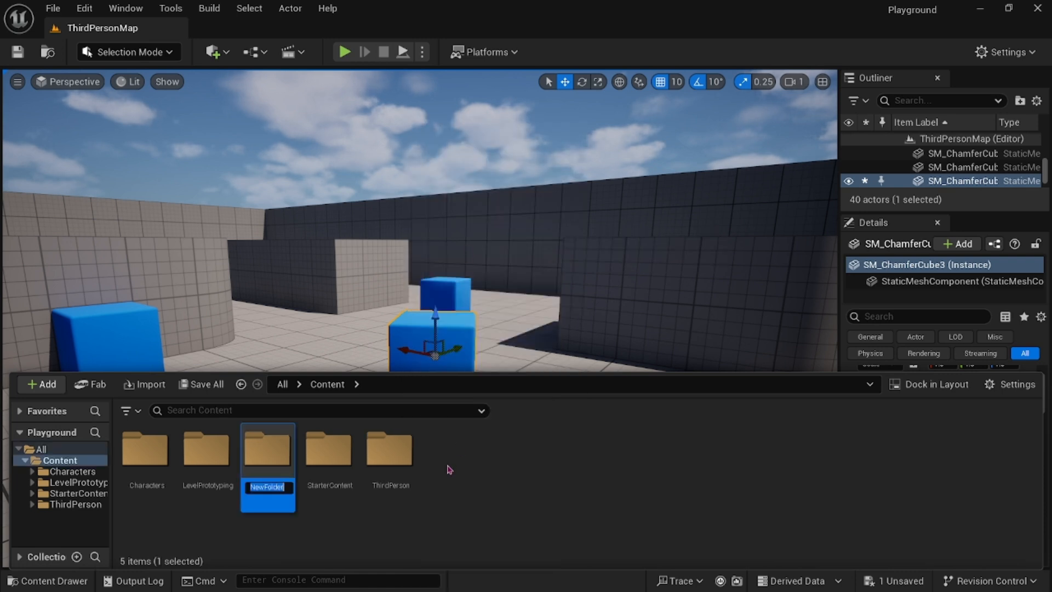
pyautogui.write('Box')
pyautogui.press('Return')
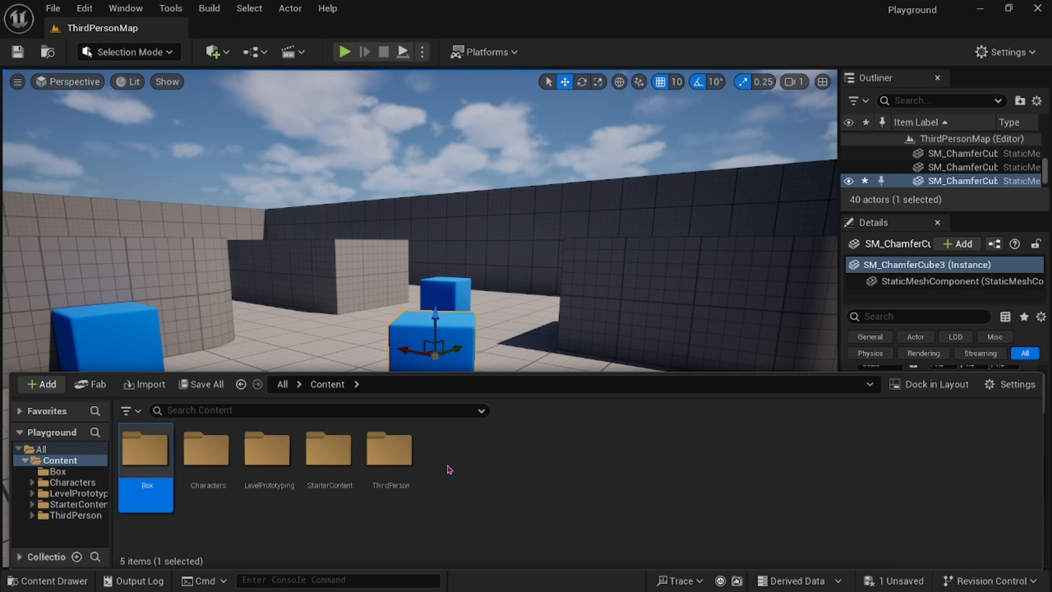
pyautogui.doubleClick(149, 450)
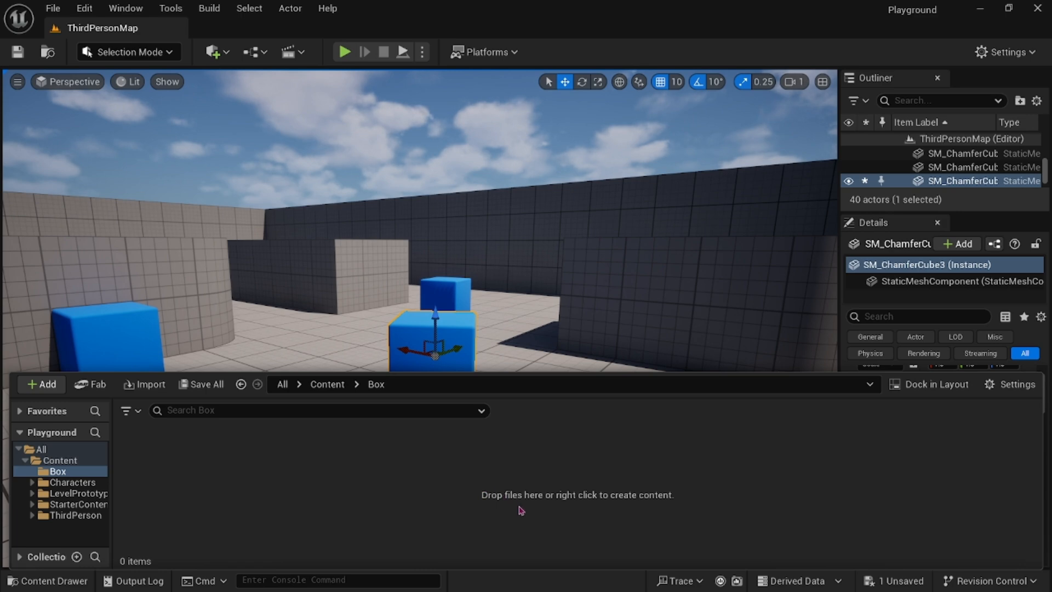
# Switch to the browser and open Poly Haven's Textures page.
pyautogui.hotkey('alt', 'Tab')
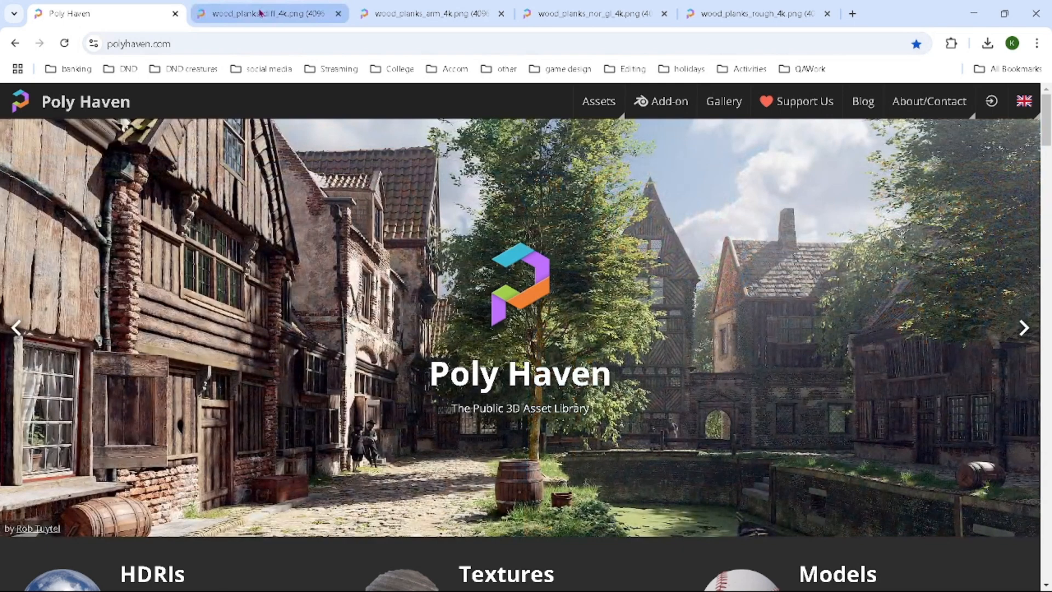
pyautogui.click(261, 12)
pyautogui.click(122, 6)
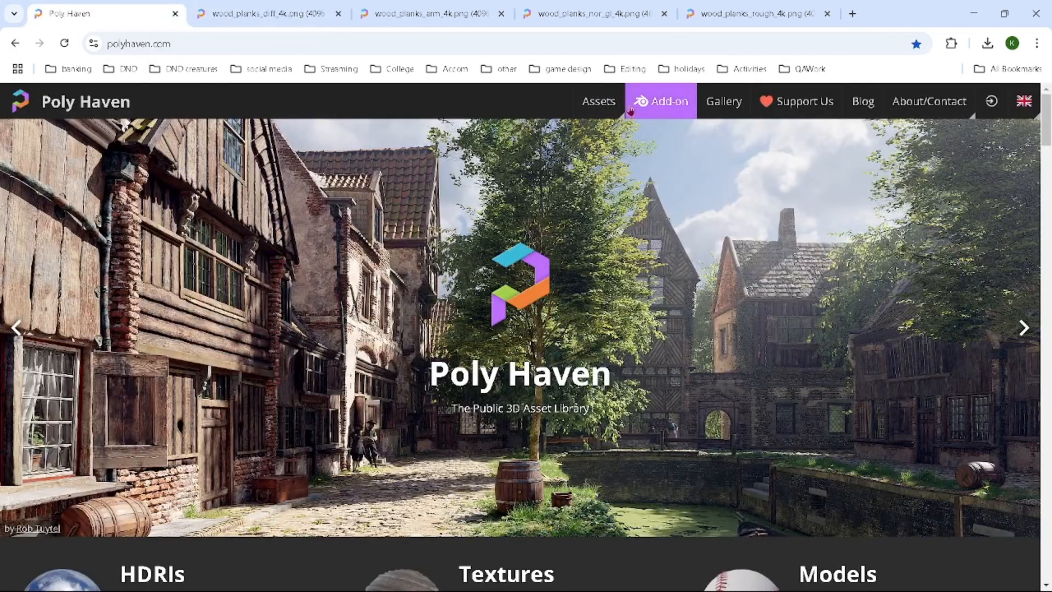
pyautogui.moveTo(596, 108)
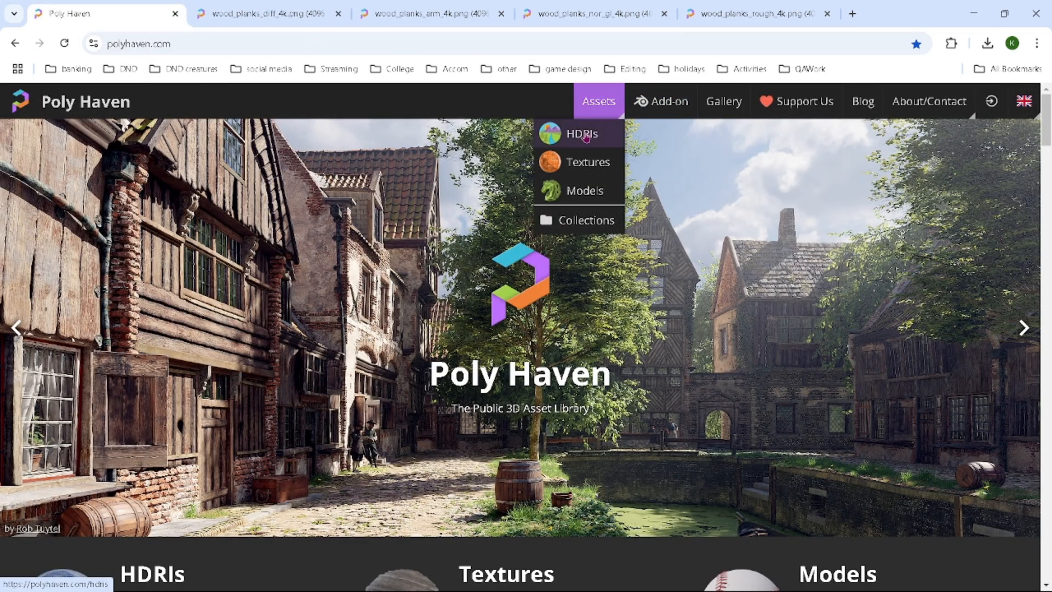
pyautogui.click(582, 169)
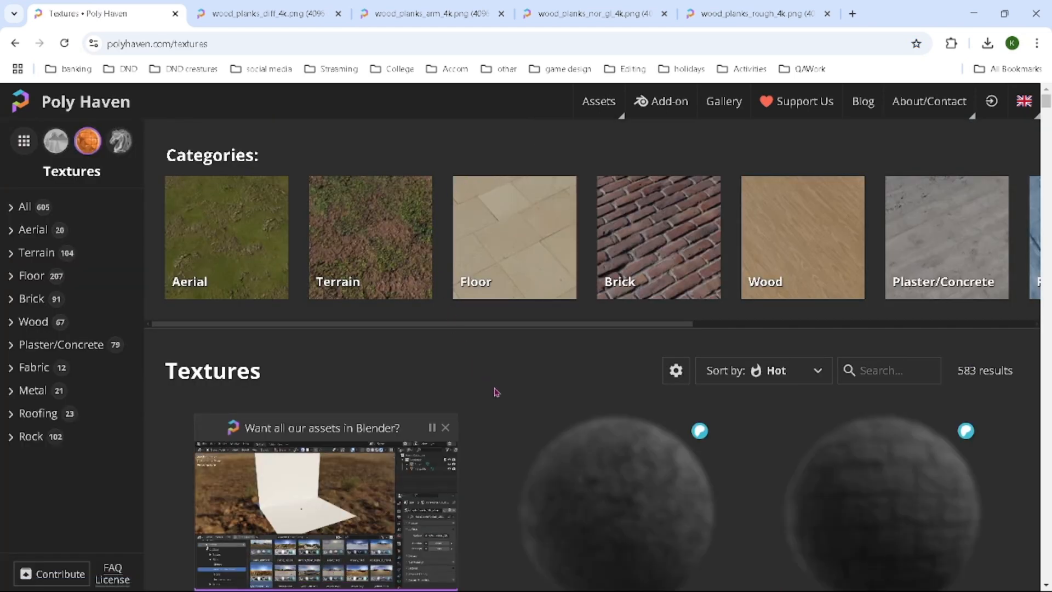
# Browse the Wood texture category and open the Wood Planks texture.
pyautogui.scroll(-4, 574, 428)
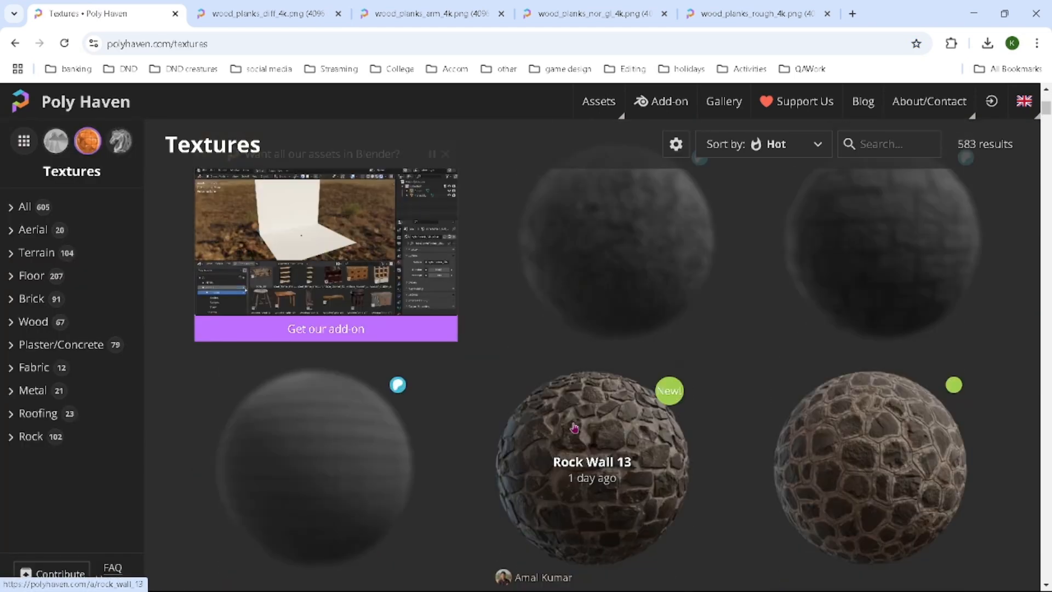
pyautogui.scroll(4, 575, 427)
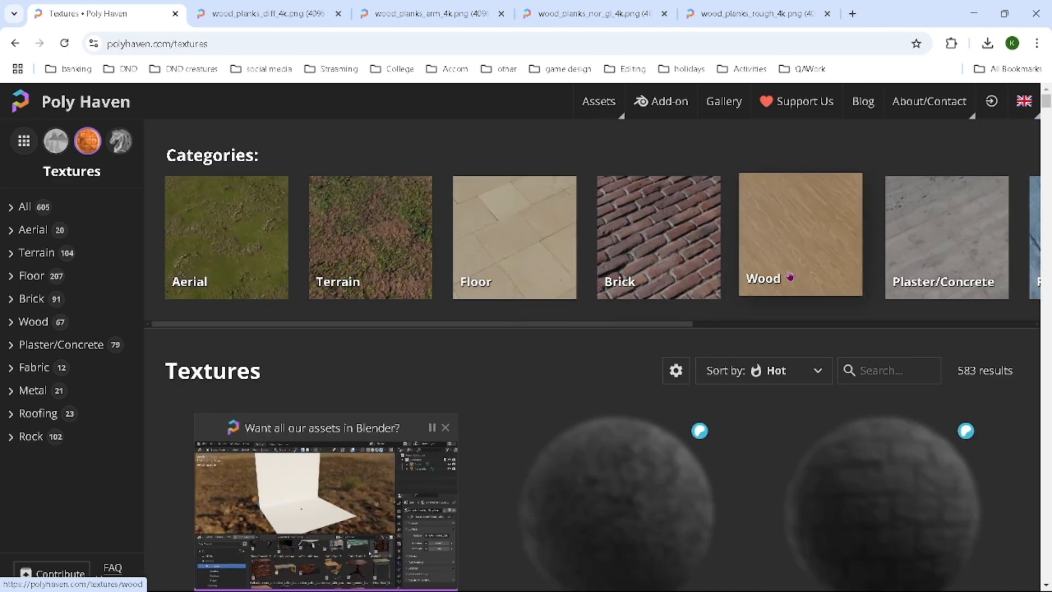
pyautogui.click(766, 255)
pyautogui.scroll(-3, 515, 367)
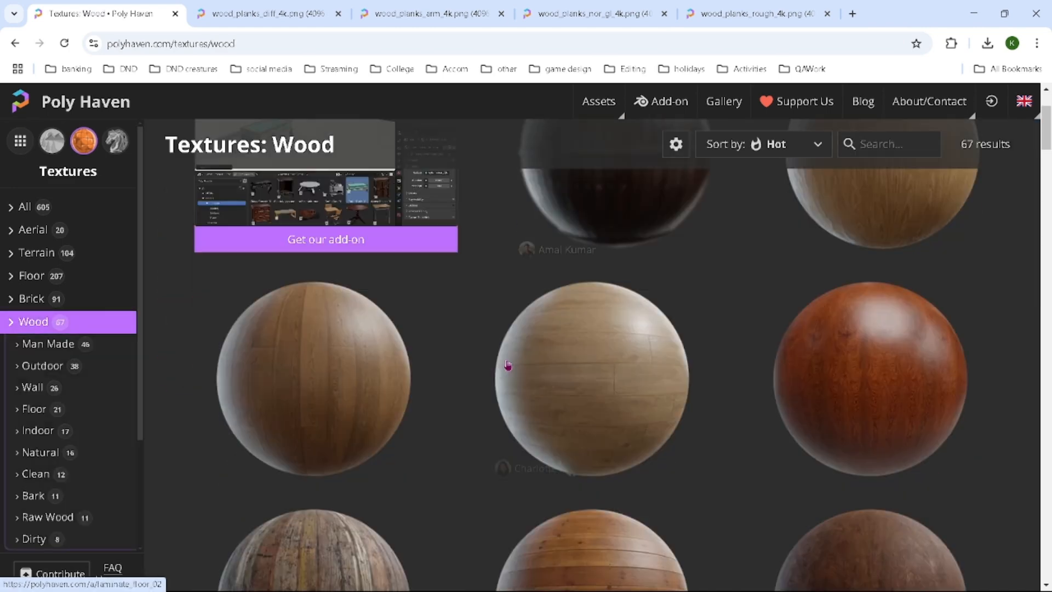
pyautogui.scroll(-7, 508, 365)
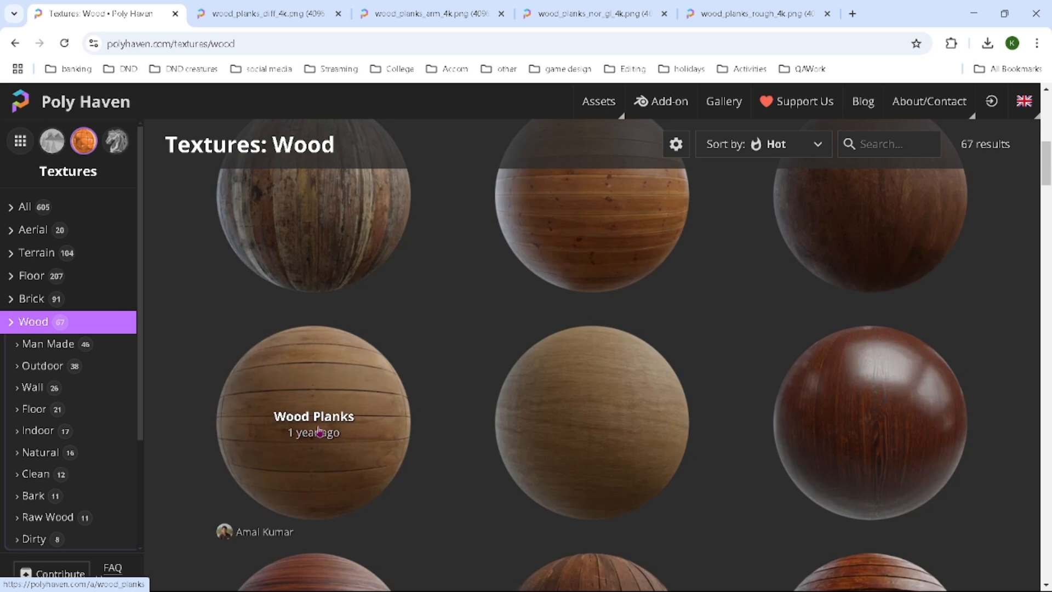
pyautogui.click(318, 431)
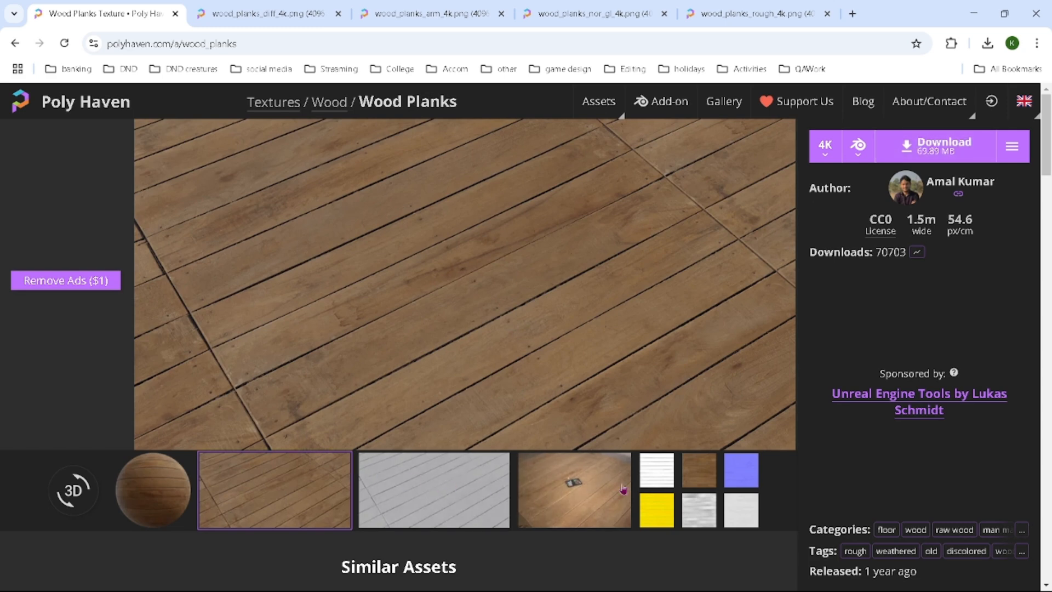
# Preview the Wood Planks texture's sample images and sphere view.
pyautogui.click(571, 503)
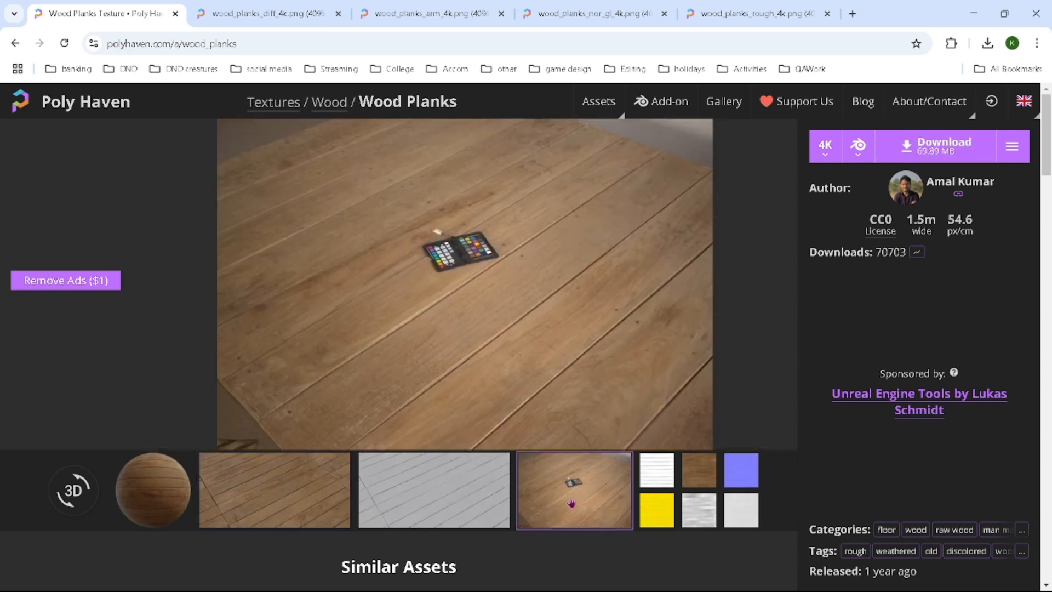
pyautogui.click(421, 496)
pyautogui.click(295, 489)
pyautogui.click(162, 489)
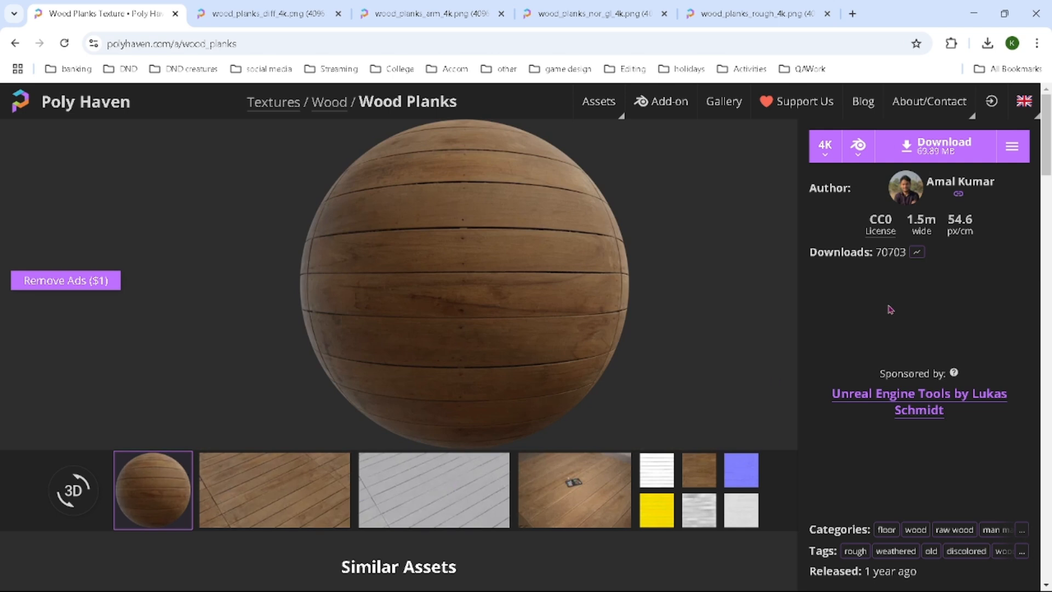
# Show the map download options and open the Diffuse PNG link in a new tab.
pyautogui.click(1012, 148)
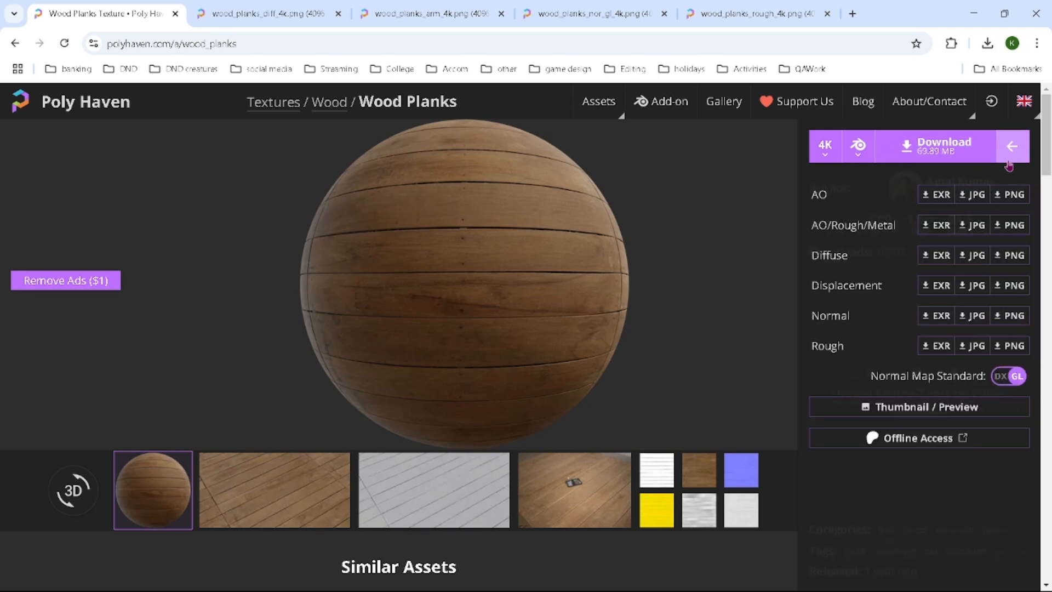
pyautogui.rightClick(1009, 257)
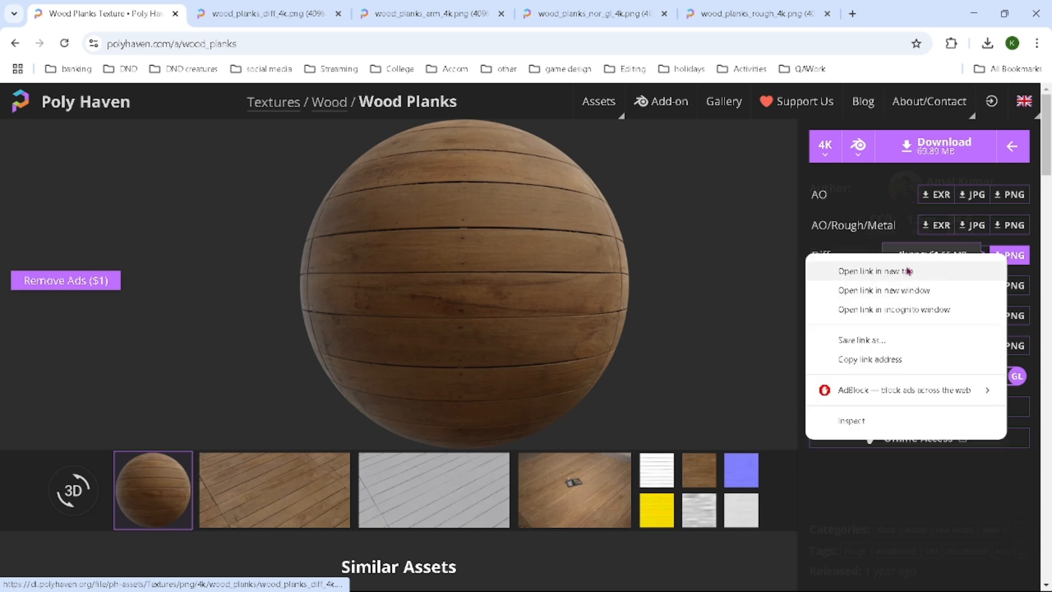
pyautogui.click(835, 243)
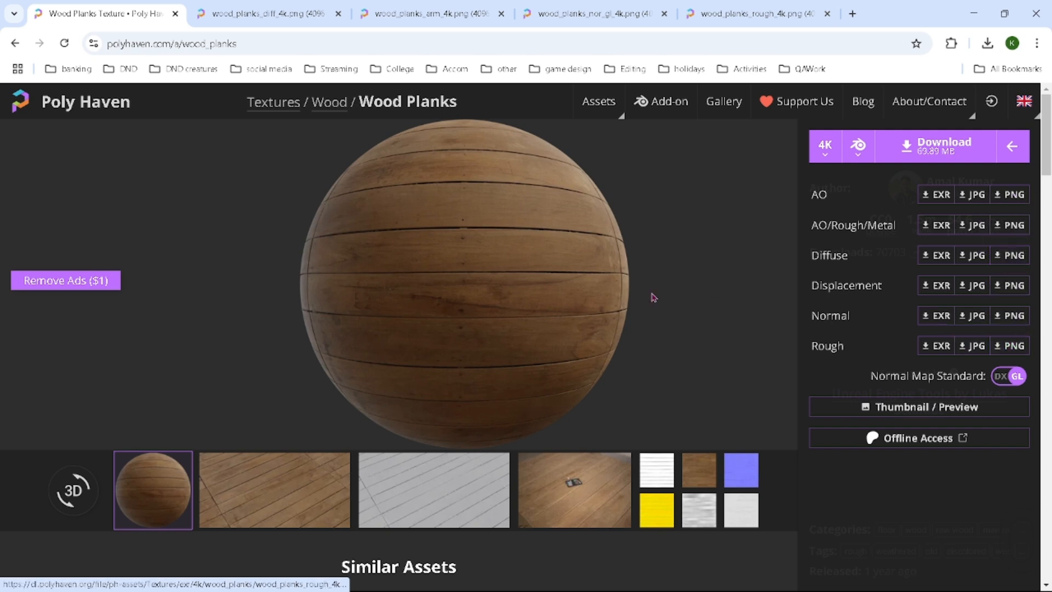
# Start saving the diffuse texture image into the unreal work folder.
pyautogui.hotkey('ctrl', 'Tab')
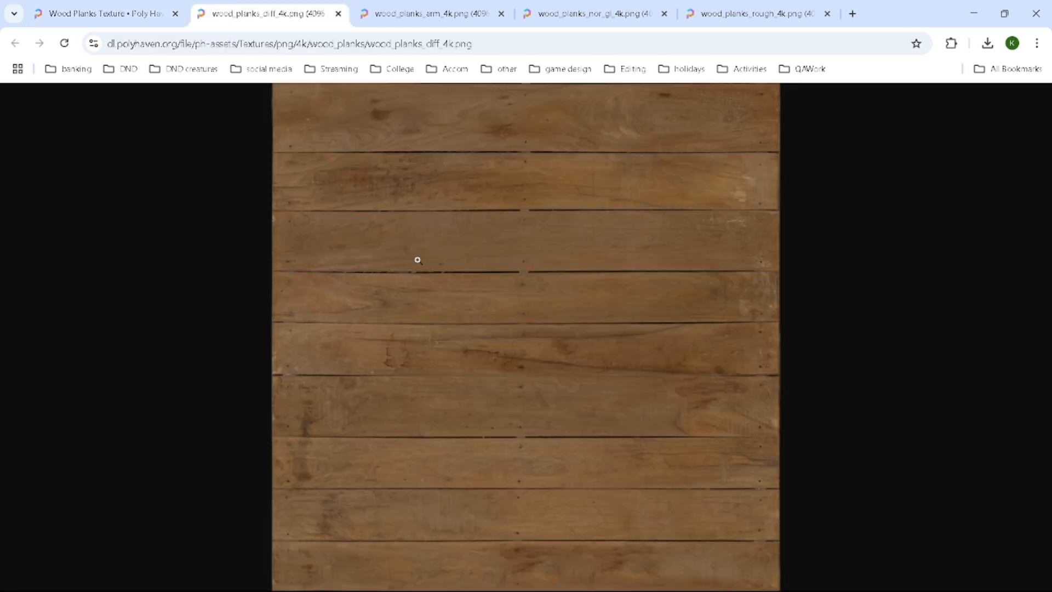
pyautogui.rightClick(530, 312)
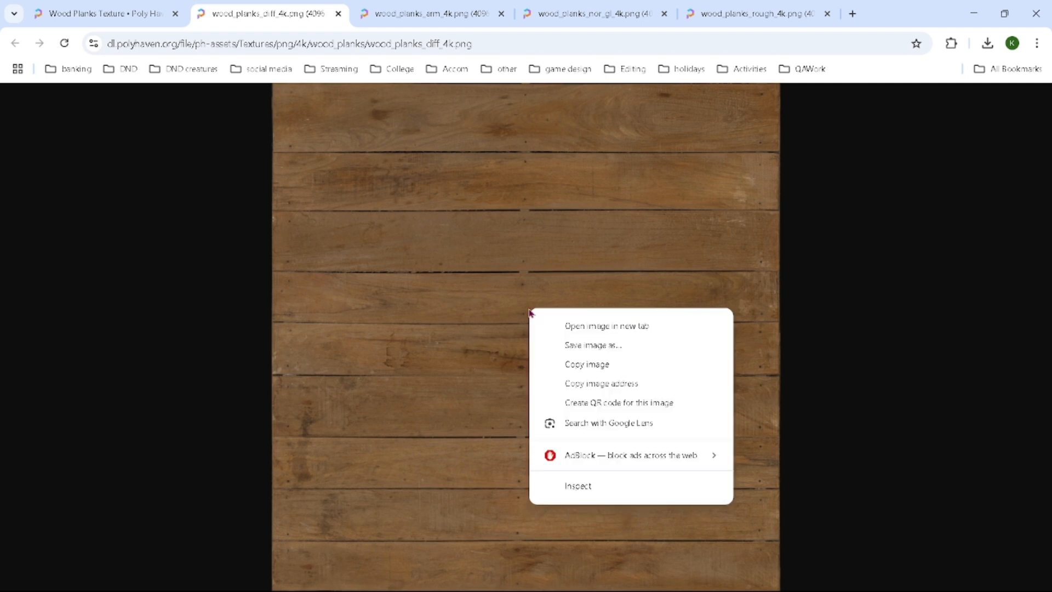
pyautogui.click(585, 345)
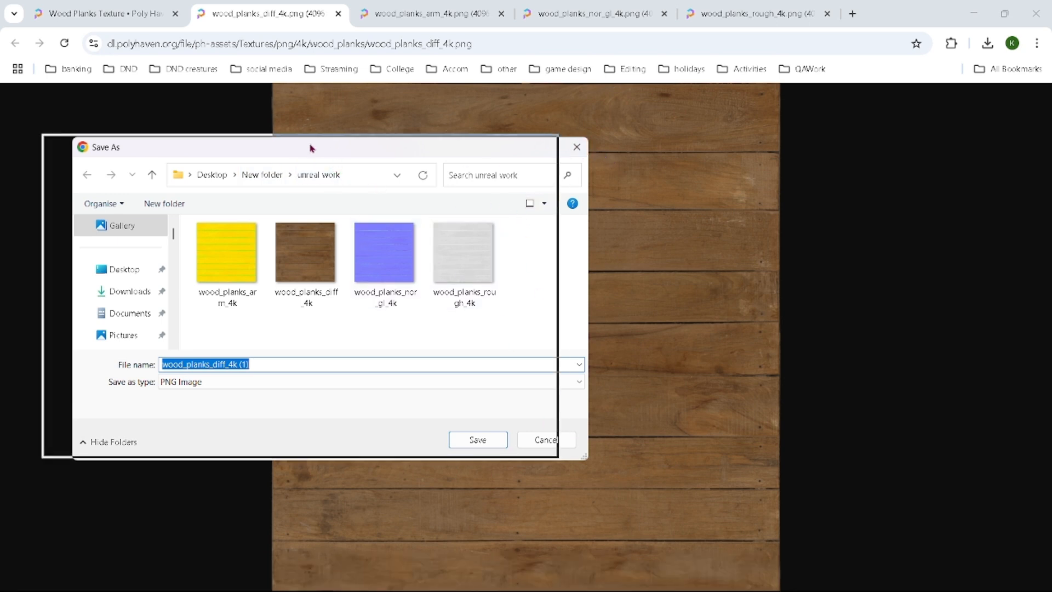
pyautogui.moveTo(341, 149); pyautogui.dragTo(362, 168)
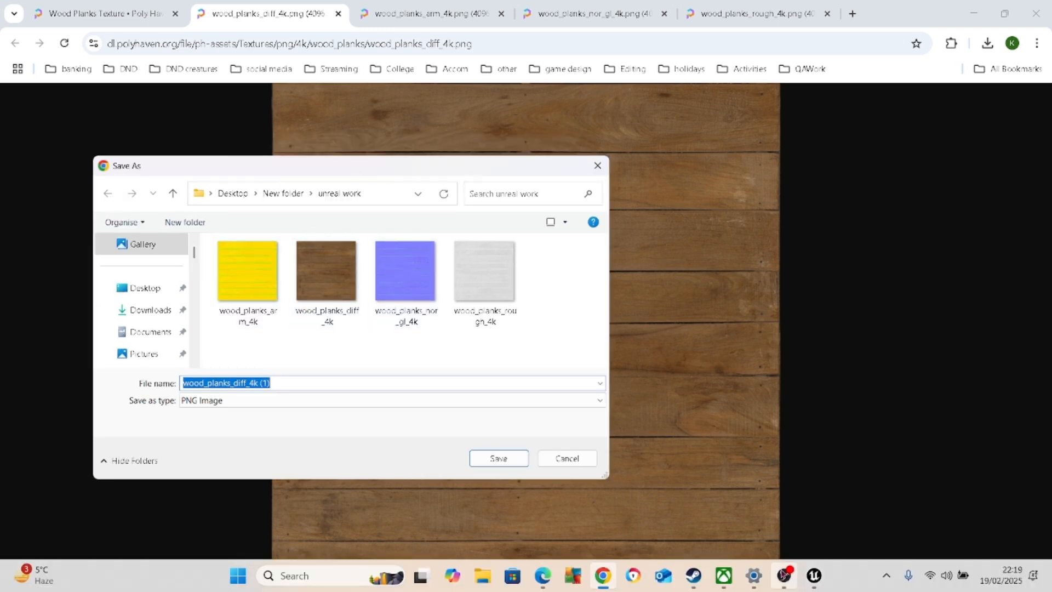
pyautogui.click(814, 570)
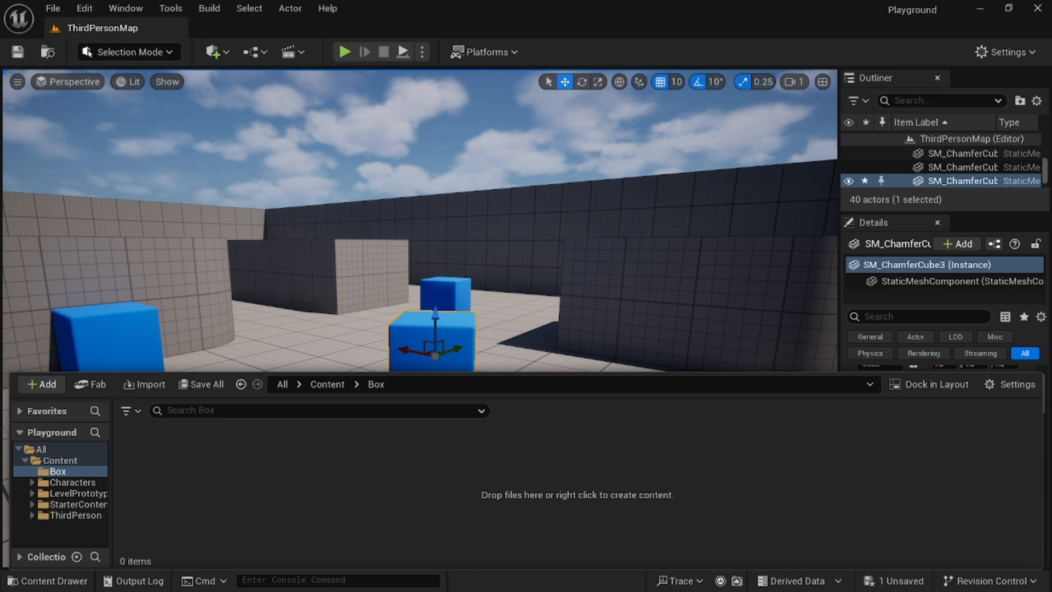
# Import the four wood plank texture images from the unreal work folder into the Box folder.
pyautogui.hotkey('alt', 'Tab')
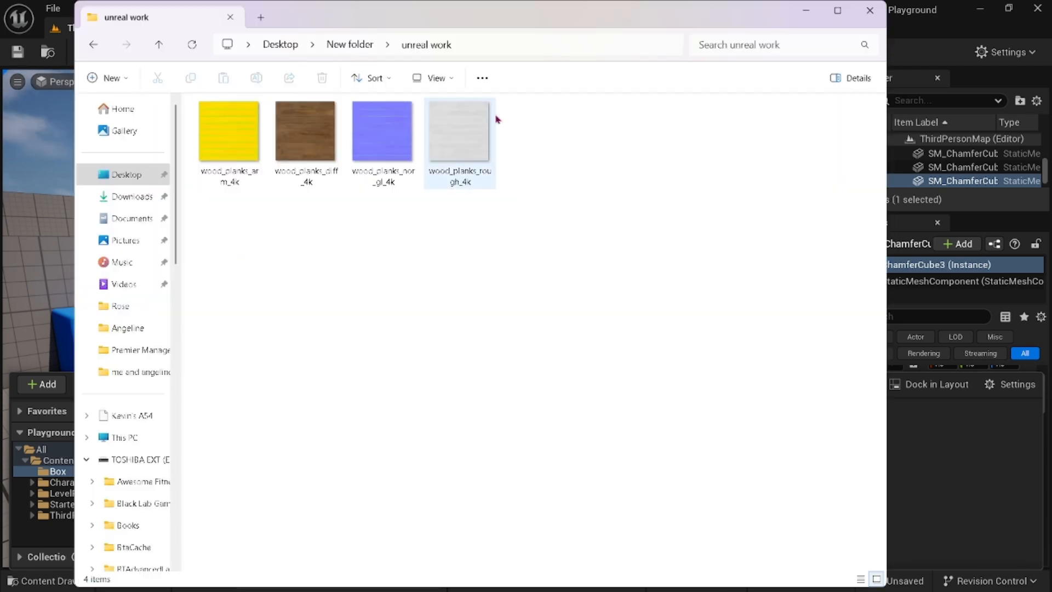
pyautogui.moveTo(402, 115); pyautogui.dragTo(694, 50)
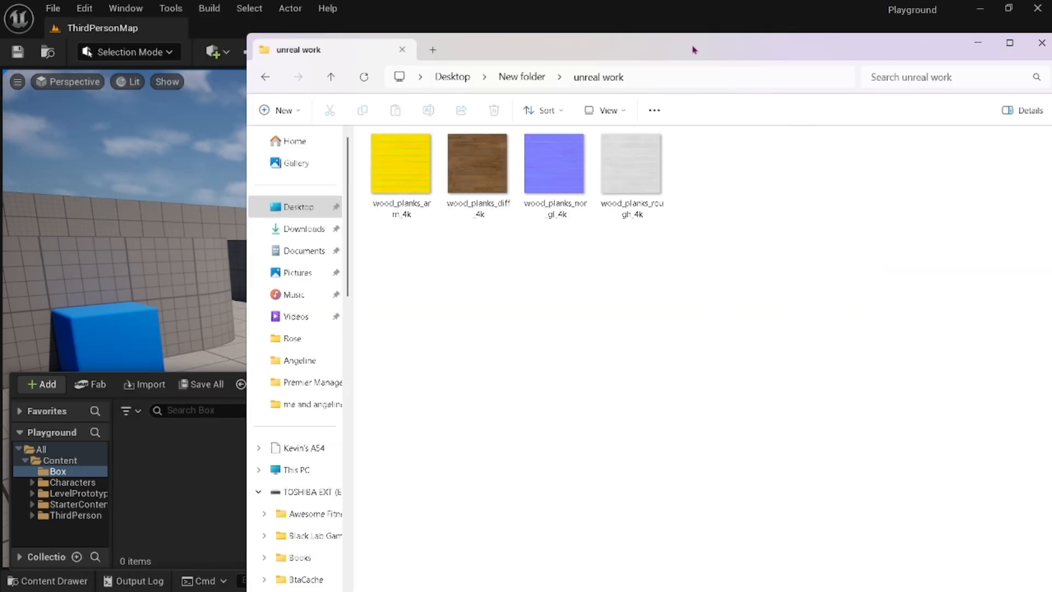
pyautogui.moveTo(686, 266); pyautogui.dragTo(189, 491)
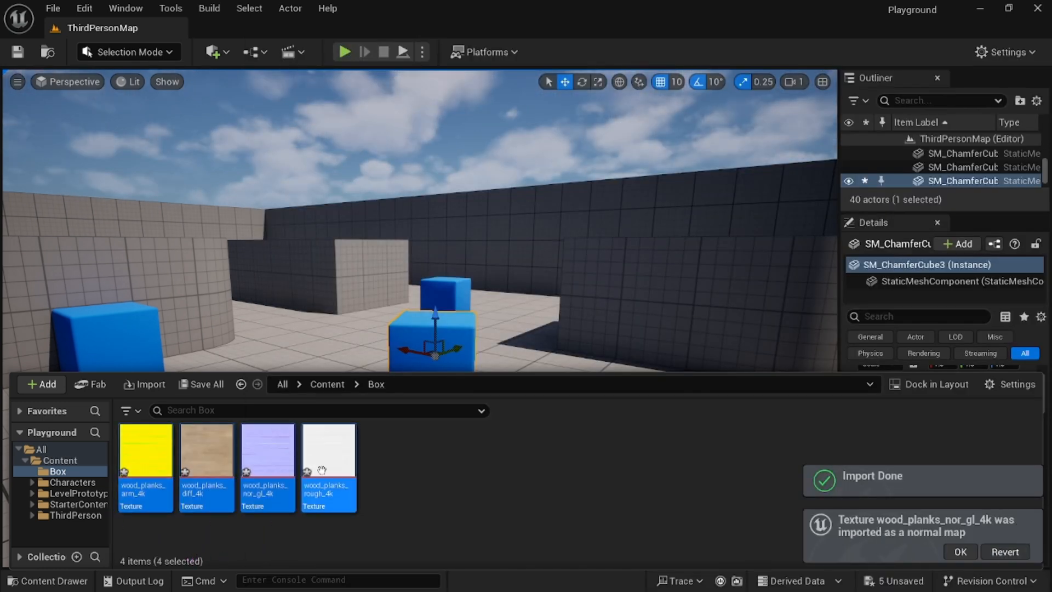
pyautogui.click(413, 486)
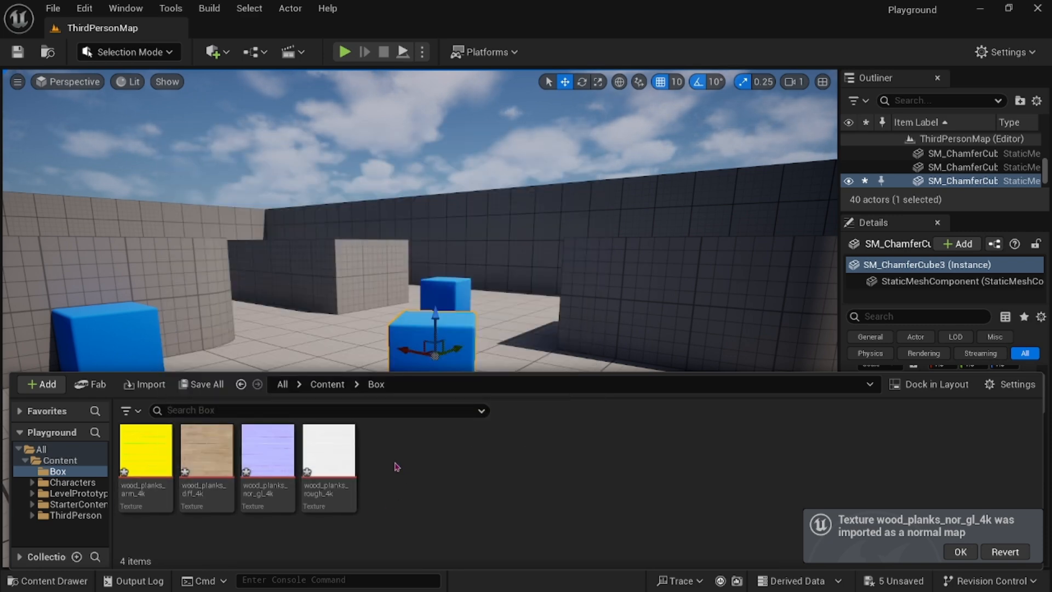
pyautogui.click(960, 552)
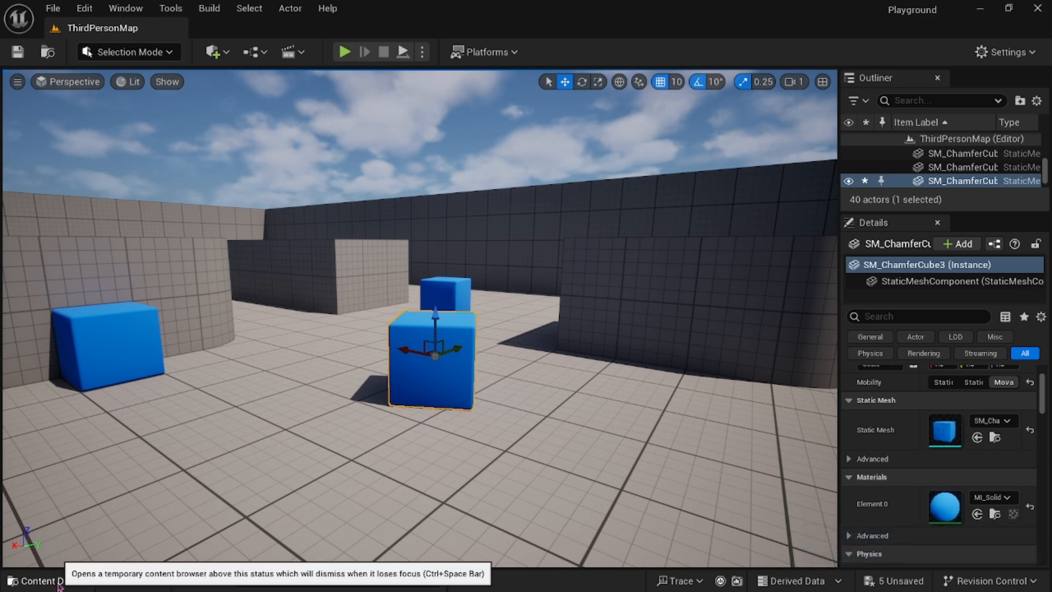
# Create a new material in the Box folder and name it M_Wooden_Box.
pyautogui.click(91, 581)
pyautogui.rightClick(469, 480)
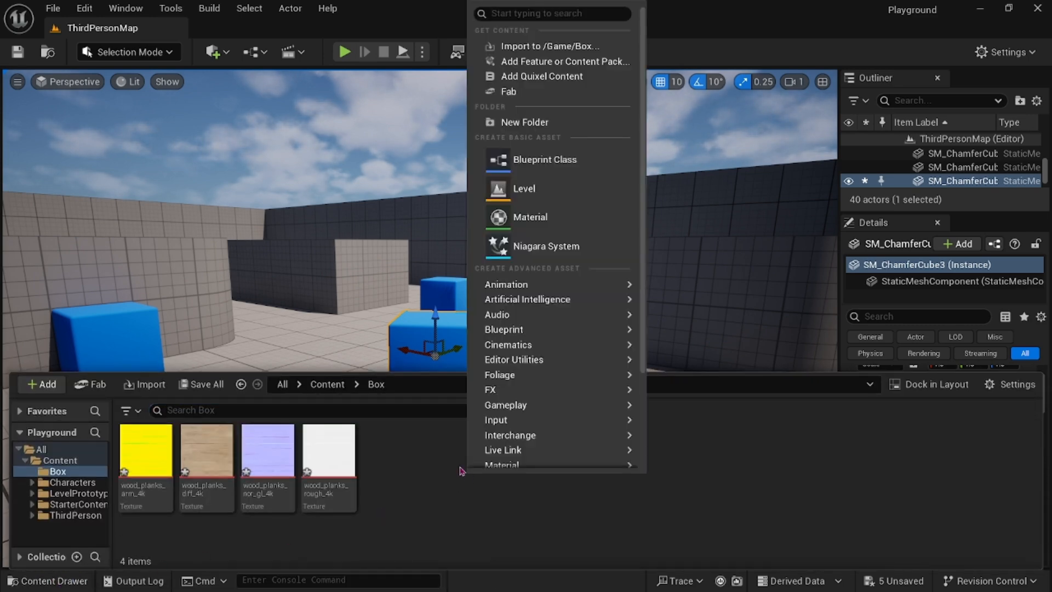
pyautogui.click(539, 220)
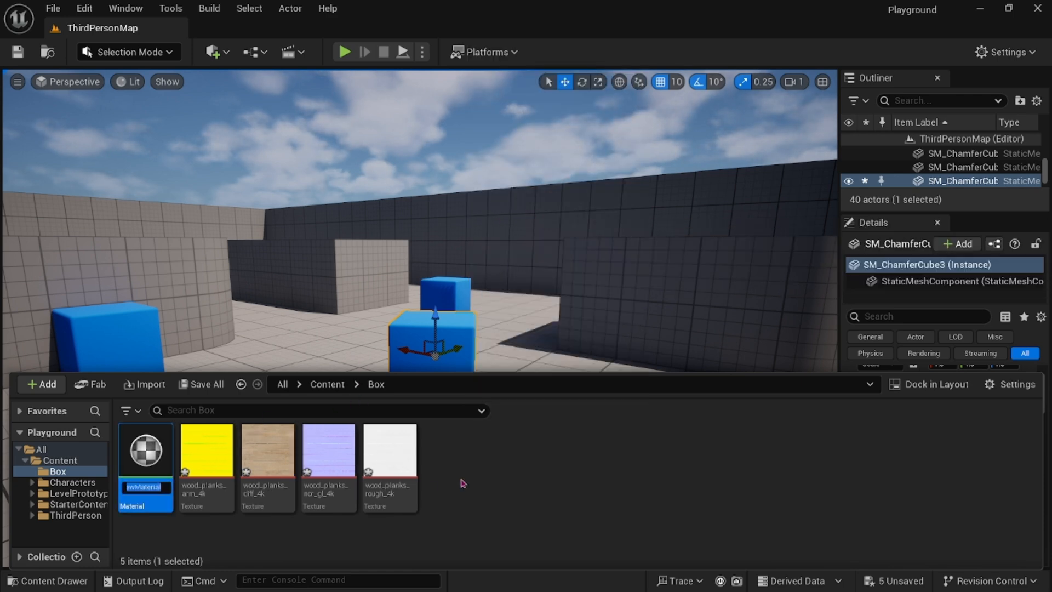
pyautogui.write('M')
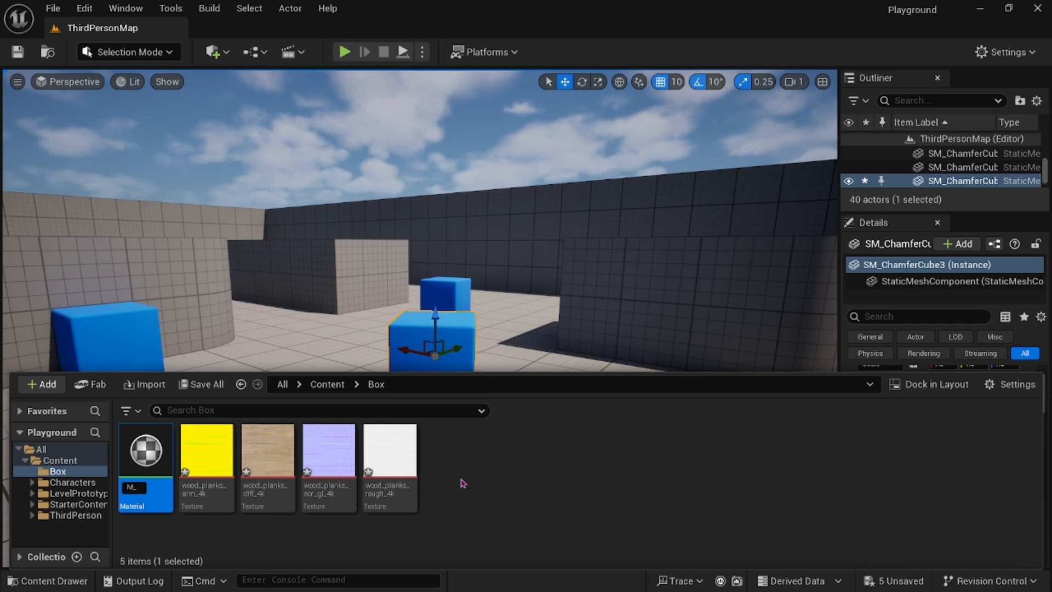
pyautogui.write('_W')
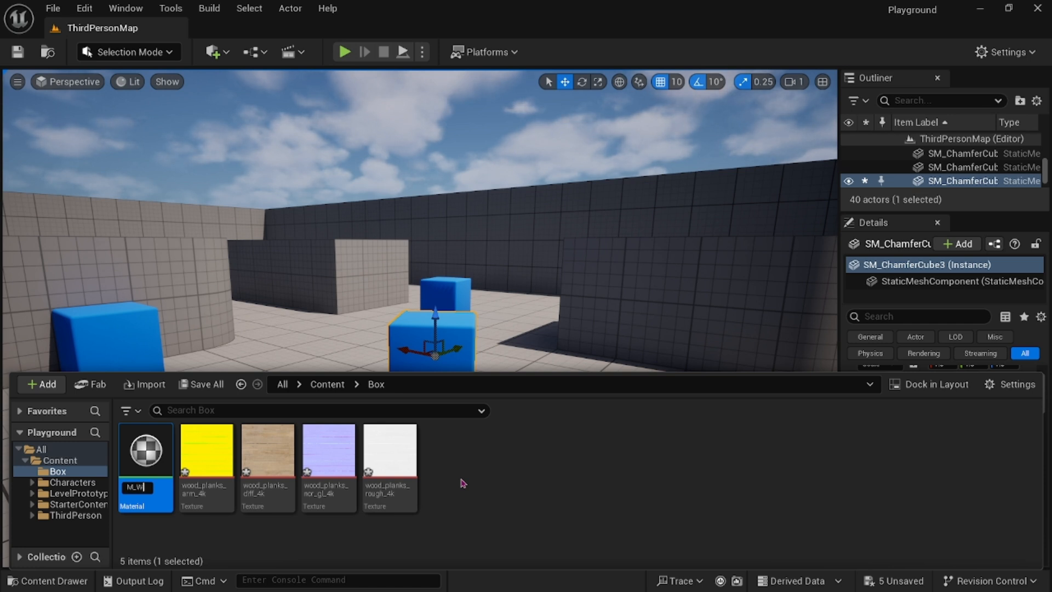
pyautogui.write('ooden')
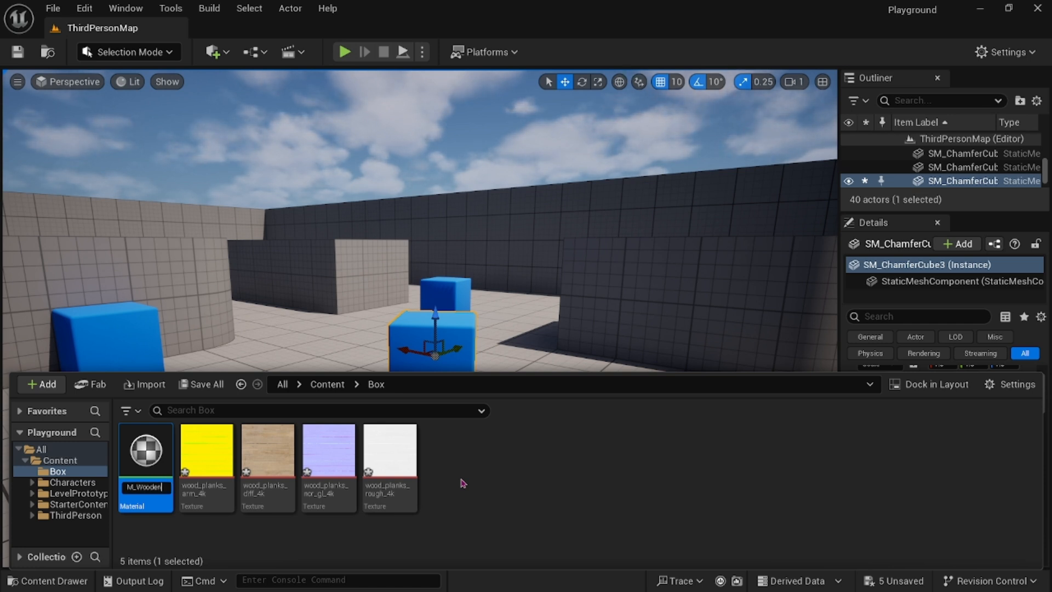
pyautogui.write('_Box')
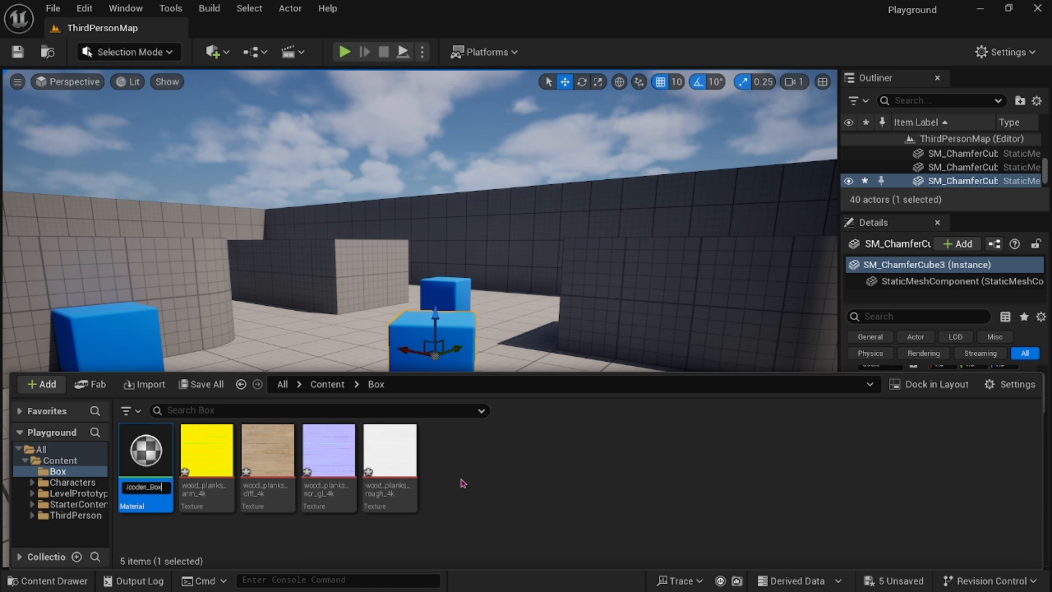
pyautogui.press('Return')
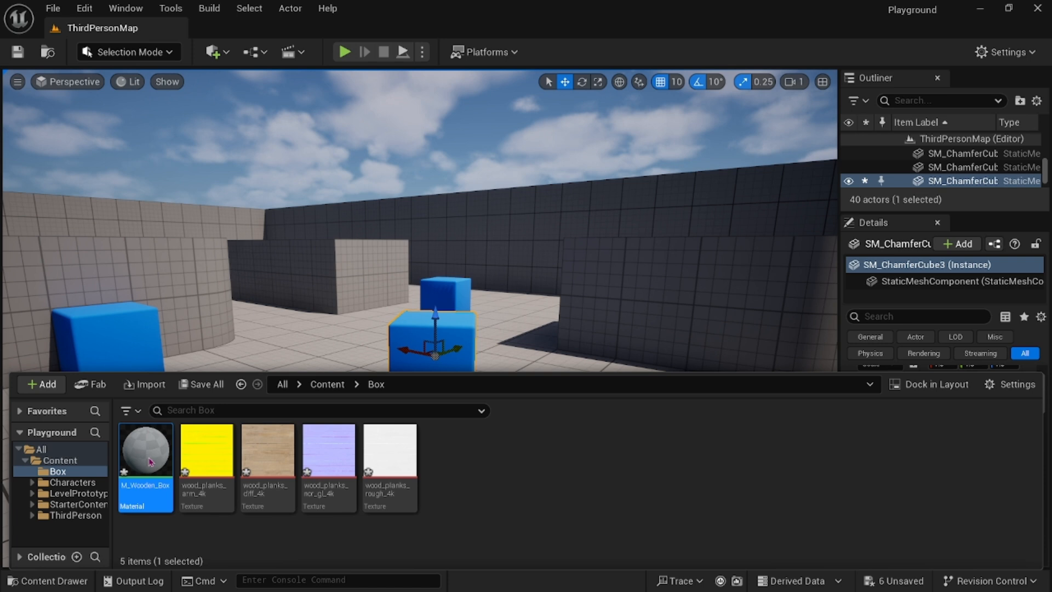
# Open M_Wooden_Box in the material editor, maximize and dock its window, and close the Substrate panel.
pyautogui.doubleClick(146, 453)
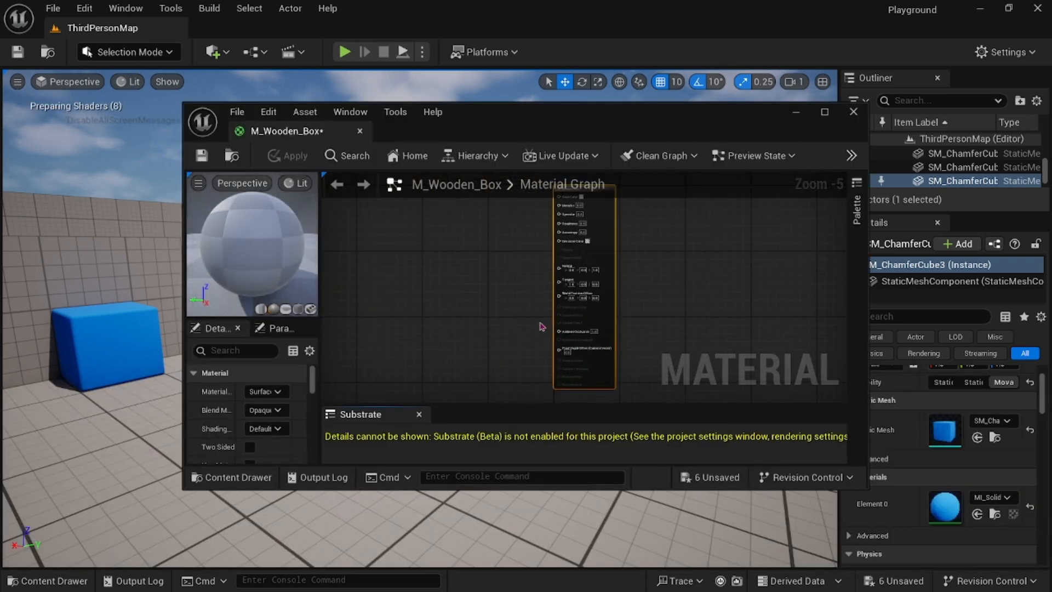
pyautogui.click(825, 111)
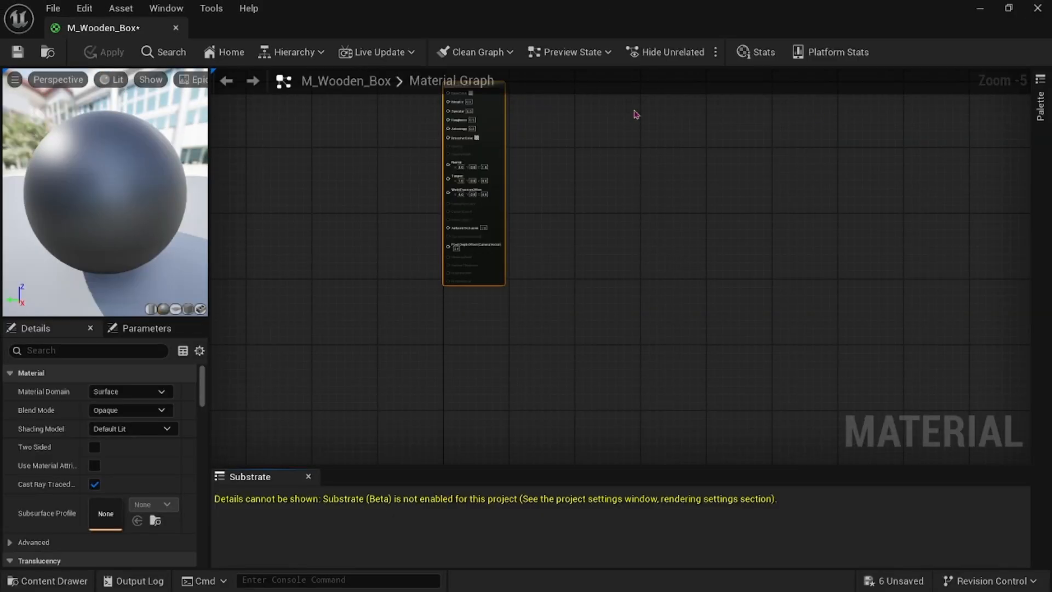
pyautogui.moveTo(122, 30); pyautogui.dragTo(246, 28)
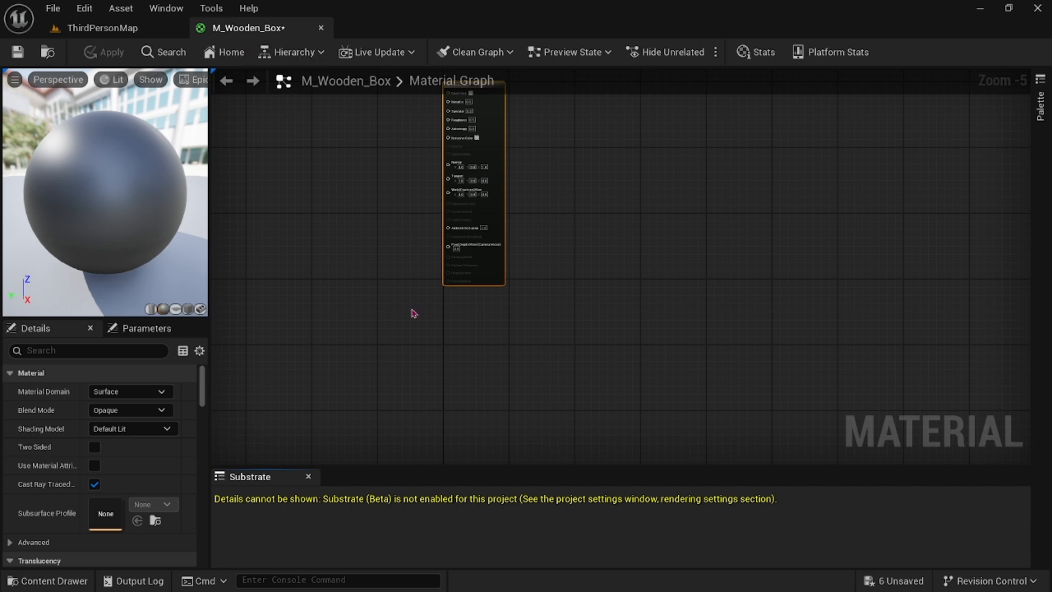
pyautogui.moveTo(414, 314); pyautogui.dragTo(479, 260, button='right')
pyautogui.scroll(2, 501, 299)
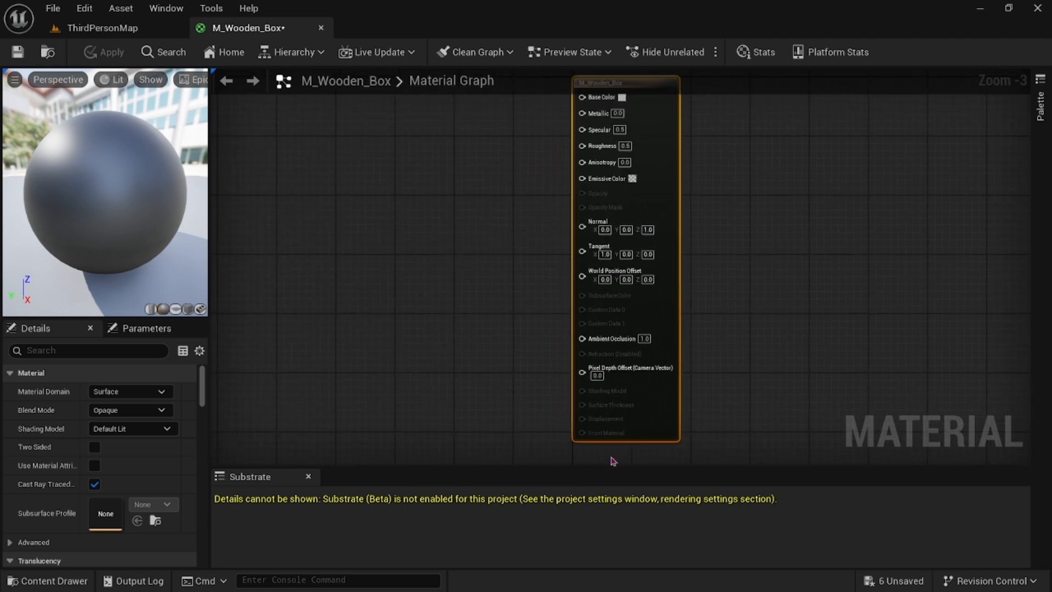
pyautogui.click(308, 477)
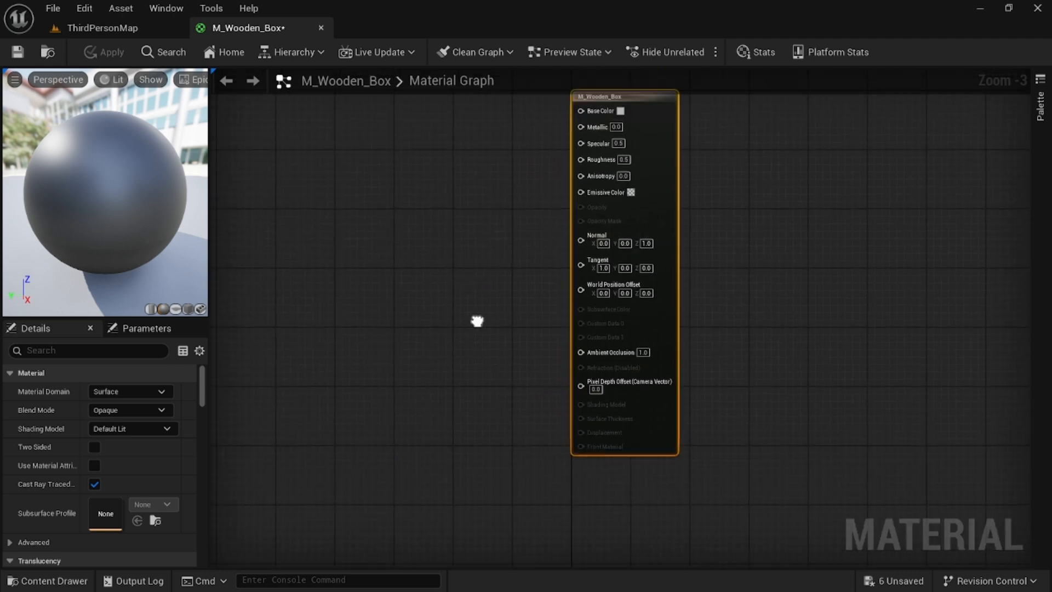
# Add the four wood plank textures to the material graph as Texture Sample nodes and spread them apart.
pyautogui.click(76, 588)
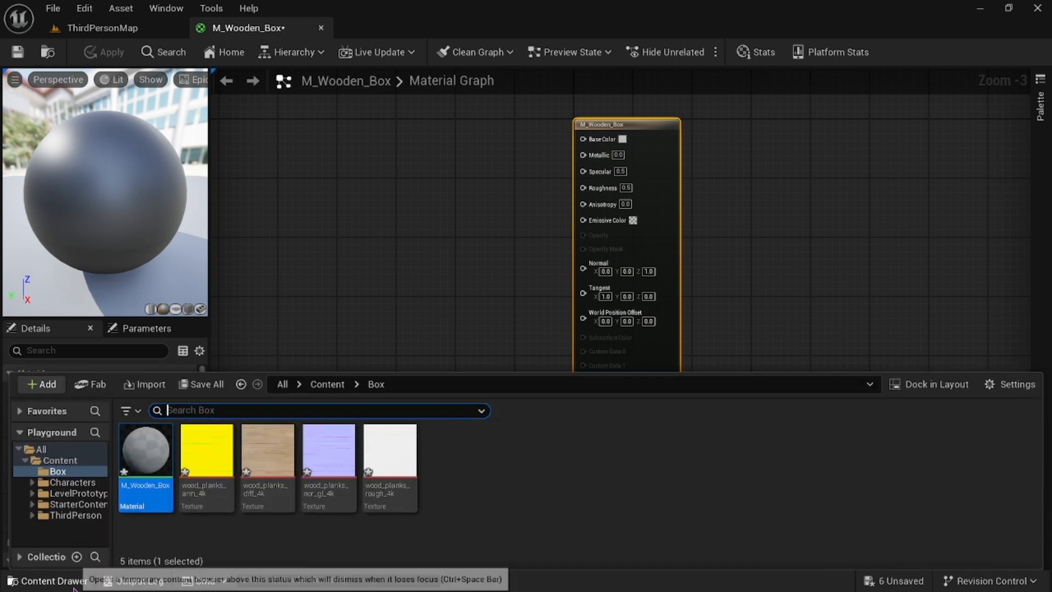
pyautogui.click(208, 454)
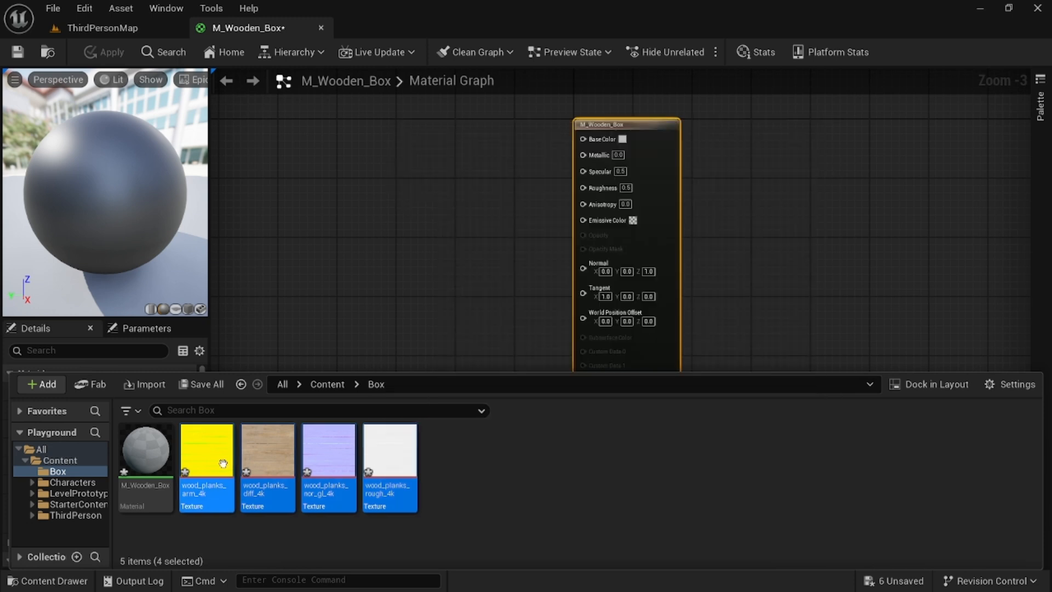
pyautogui.moveTo(391, 461); pyautogui.dragTo(315, 186)
pyautogui.click(393, 254)
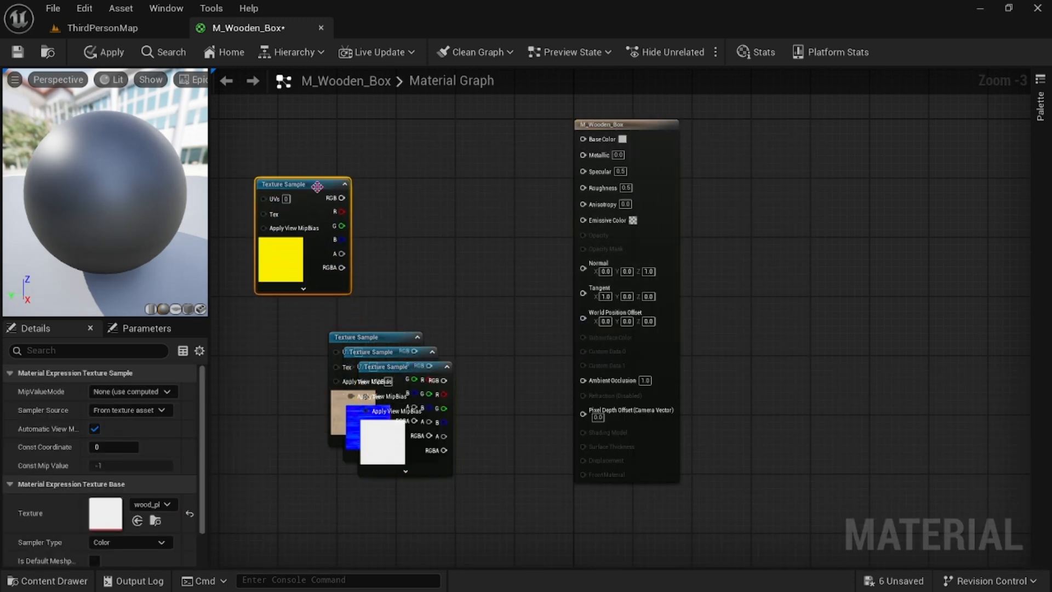
pyautogui.moveTo(389, 340); pyautogui.dragTo(287, 343)
pyautogui.moveTo(388, 353); pyautogui.dragTo(419, 236)
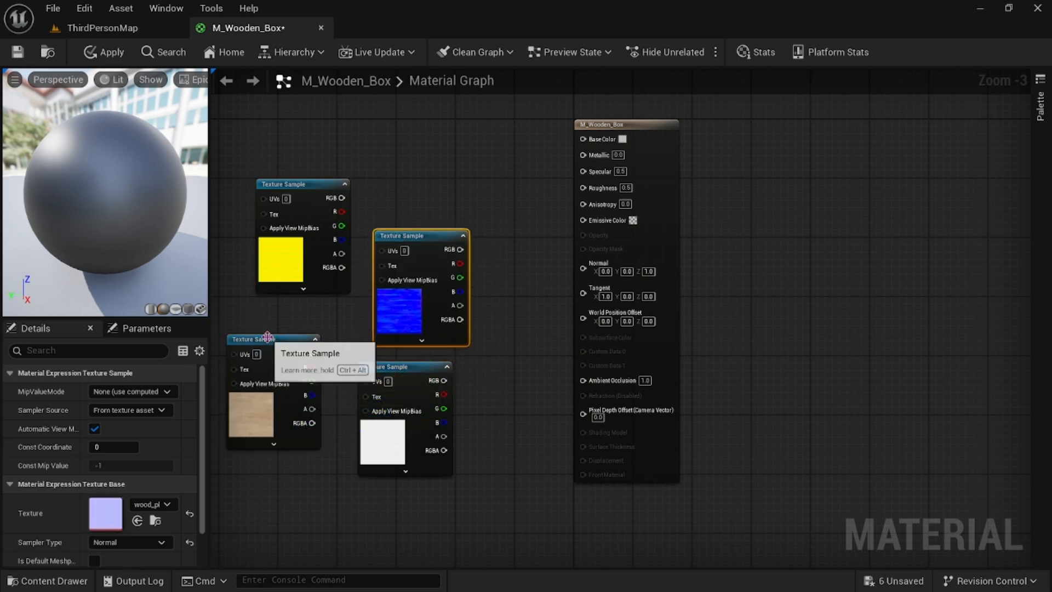
# Connect the diffuse texture's RGB to Base Color and rearrange the remaining texture nodes.
pyautogui.click(265, 338)
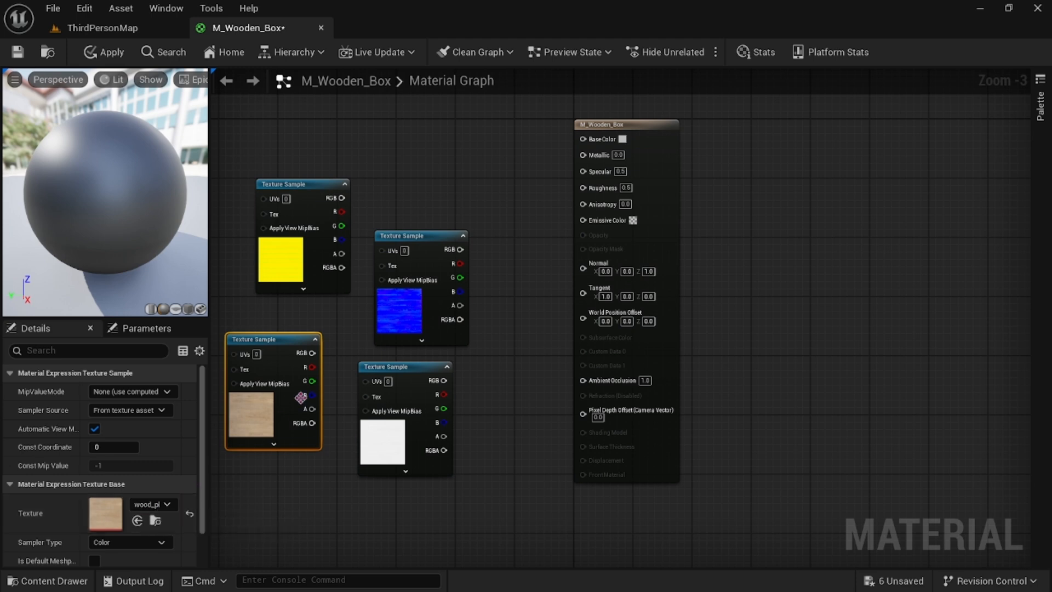
pyautogui.moveTo(284, 339); pyautogui.dragTo(583, 139)
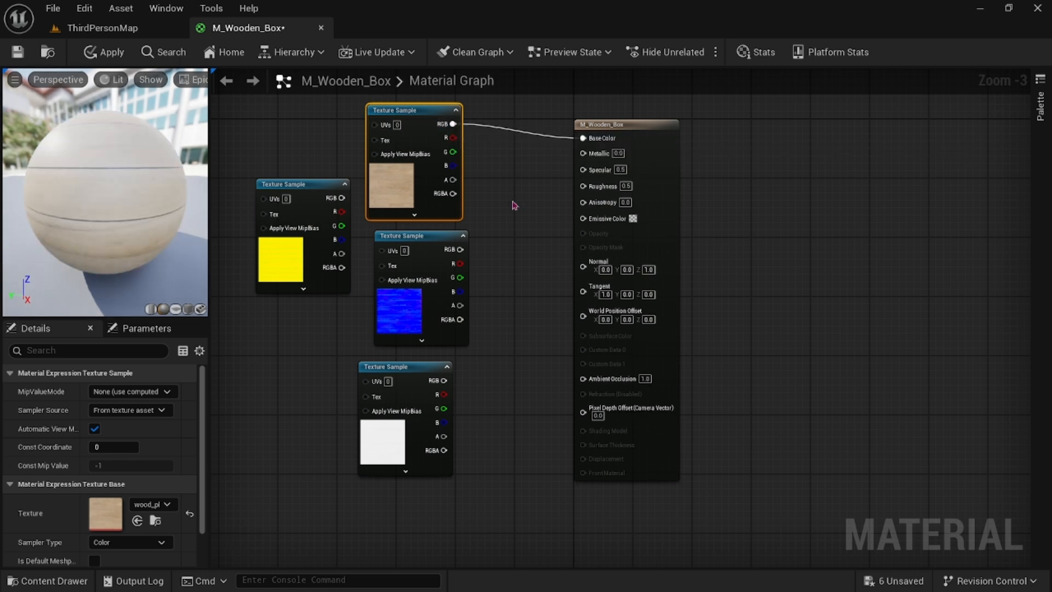
pyautogui.moveTo(512, 205); pyautogui.dragTo(658, 188, button='right')
pyautogui.moveTo(580, 232); pyautogui.dragTo(367, 388)
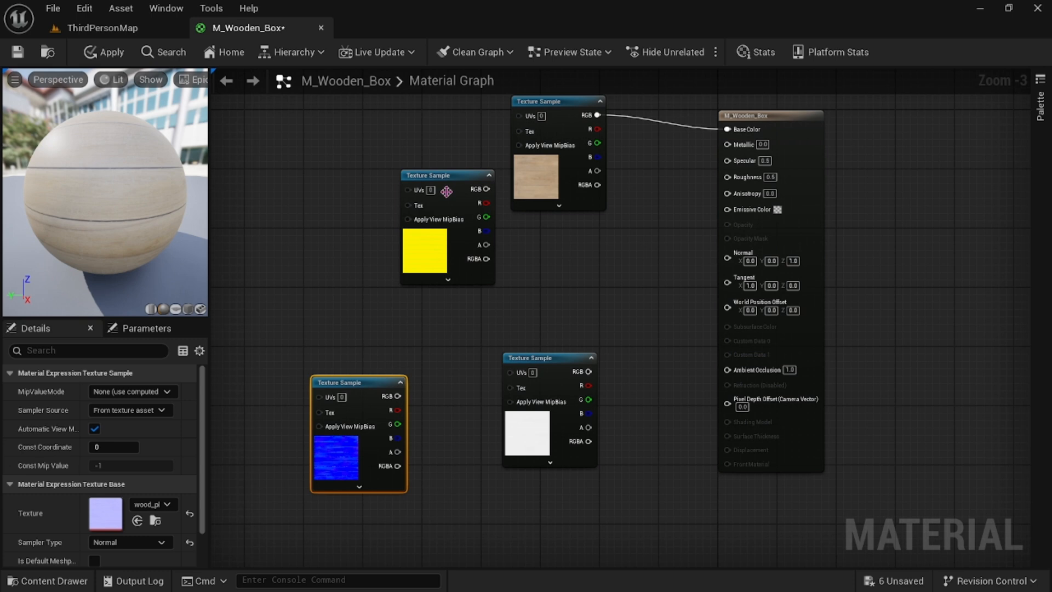
pyautogui.moveTo(447, 191); pyautogui.dragTo(335, 228)
pyautogui.moveTo(556, 366); pyautogui.dragTo(498, 399)
# Connect the normal texture's RGB to Normal and the roughness texture's RGB to Roughness.
pyautogui.click(378, 438)
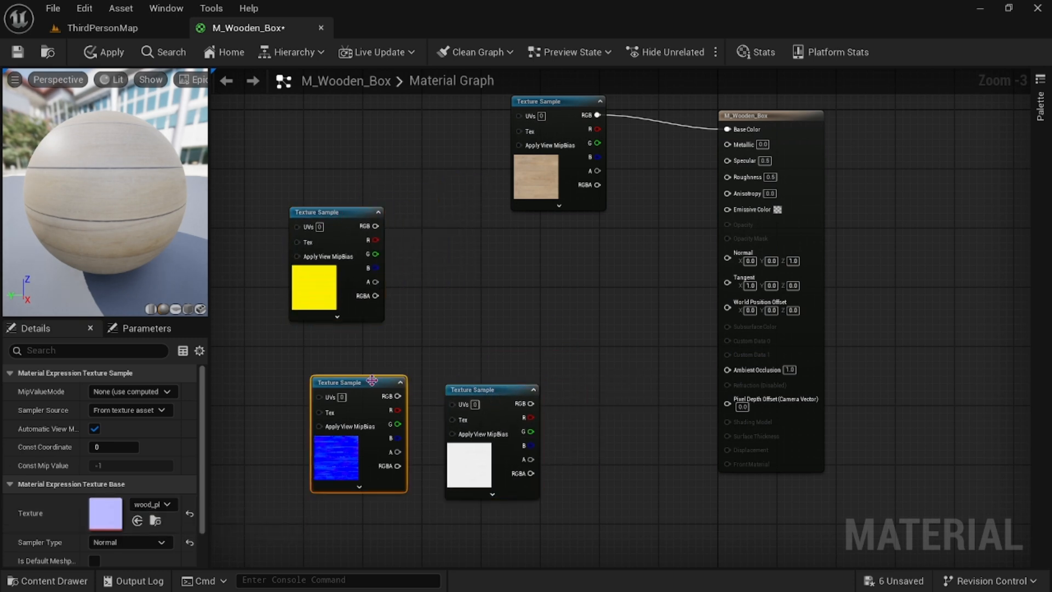
pyautogui.moveTo(372, 381); pyautogui.dragTo(727, 258)
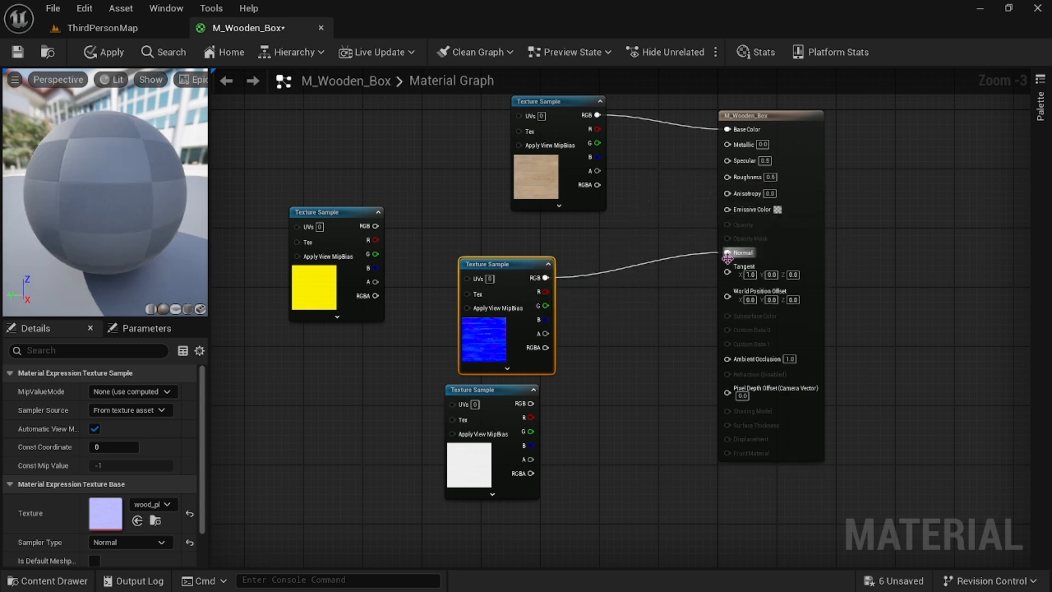
pyautogui.click(471, 393)
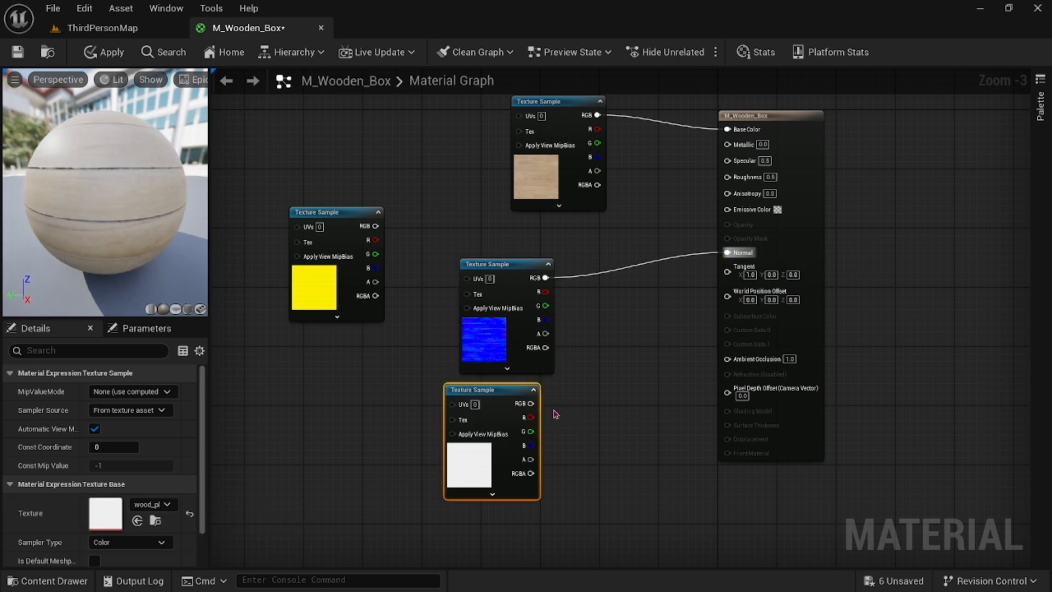
pyautogui.moveTo(531, 404); pyautogui.dragTo(727, 180)
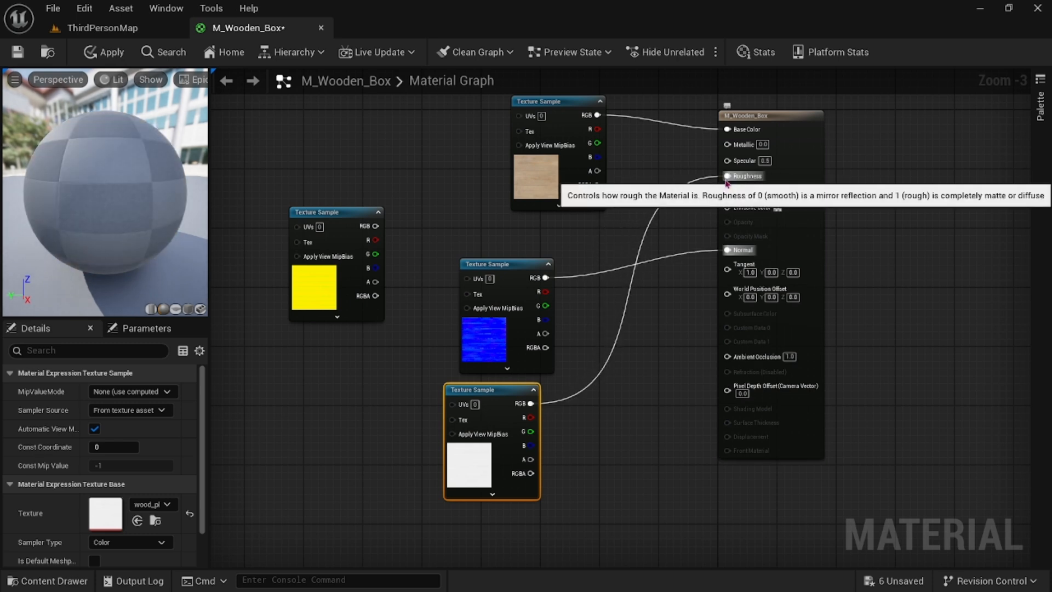
# Connect the ARM texture's RGB to Metallic, line the texture nodes up in a column, and save the material.
pyautogui.click(336, 274)
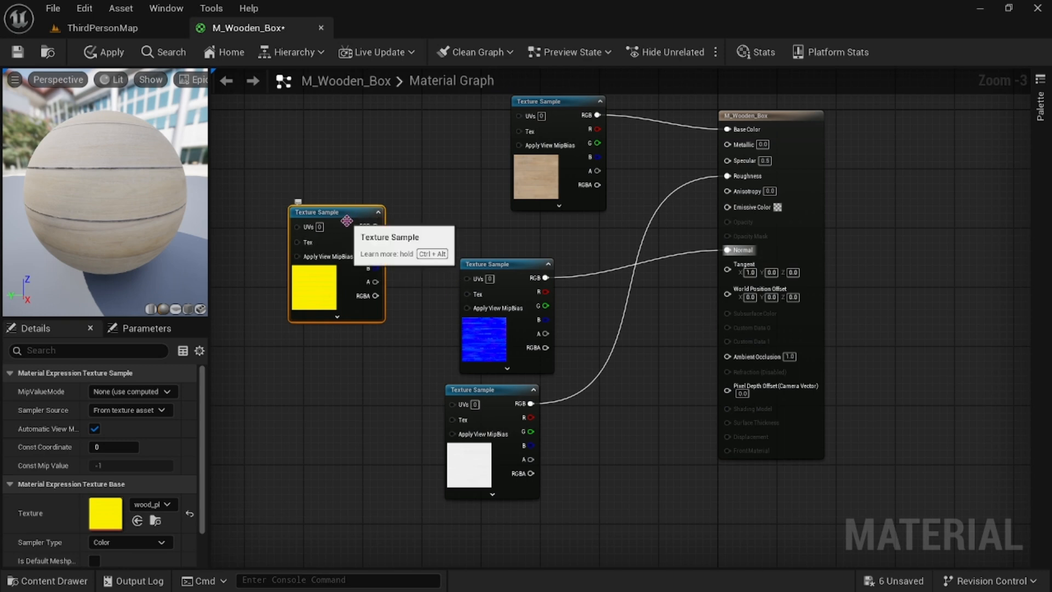
pyautogui.moveTo(341, 214); pyautogui.dragTo(728, 143)
pyautogui.moveTo(505, 386); pyautogui.dragTo(518, 475)
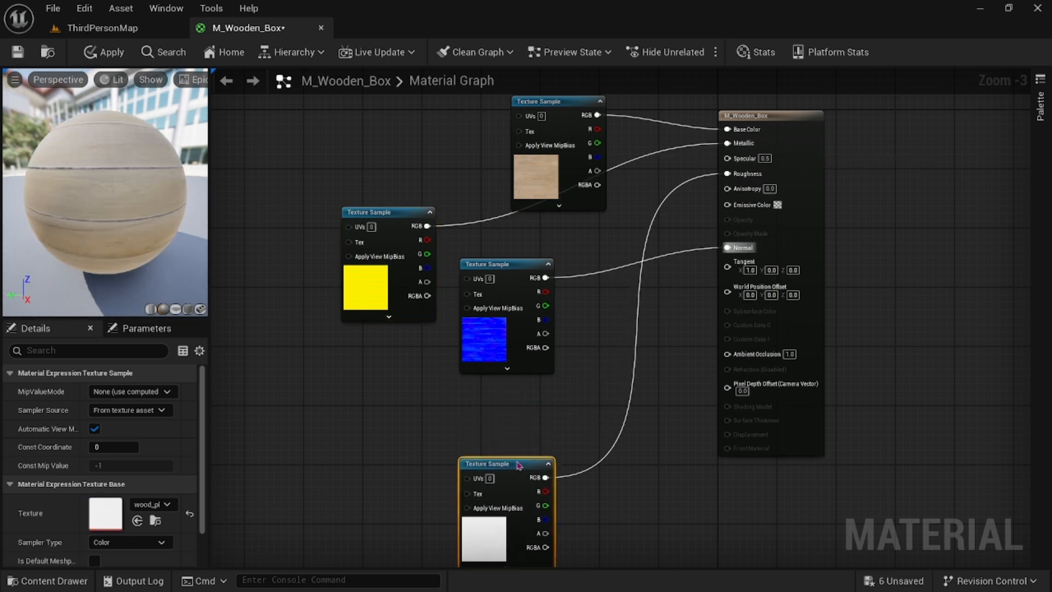
pyautogui.moveTo(517, 261); pyautogui.dragTo(525, 343)
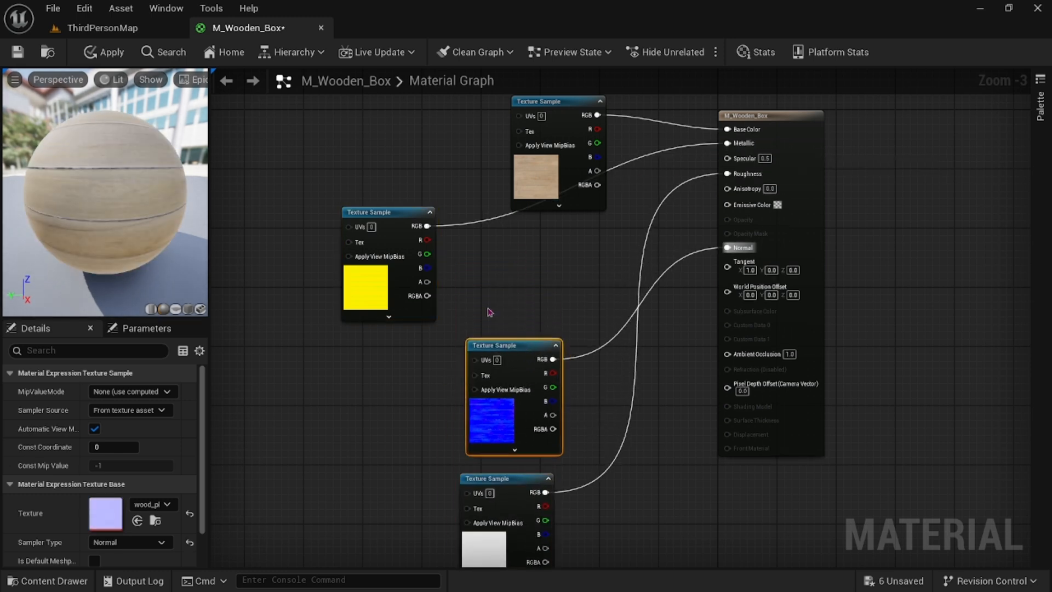
pyautogui.moveTo(397, 218); pyautogui.dragTo(559, 220)
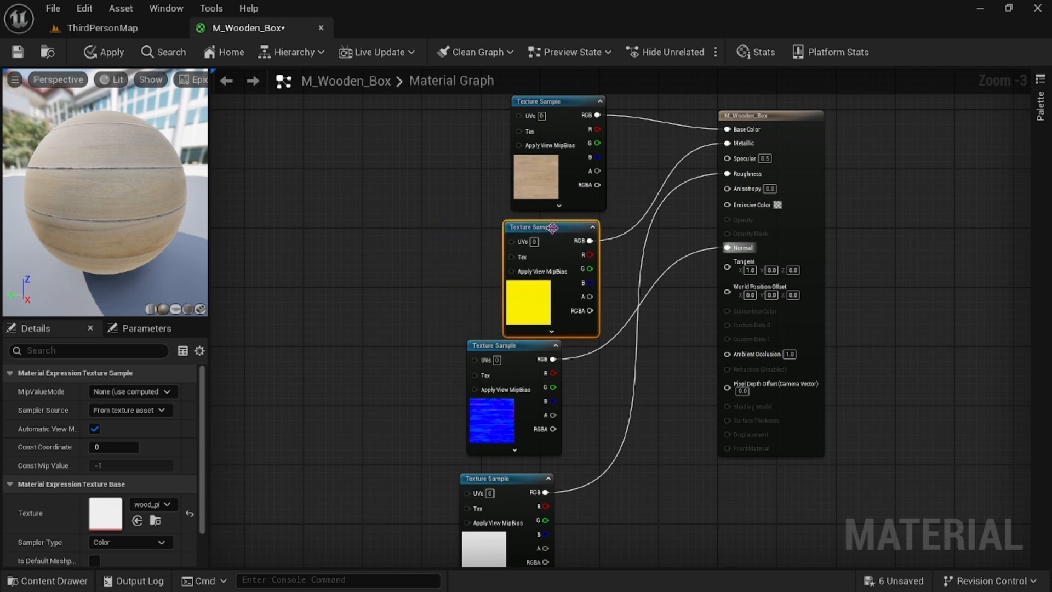
pyautogui.moveTo(376, 239)
pyautogui.mouseDown(button='right')
pyautogui.moveTo(469, 183)
pyautogui.moveTo(359, 242)
pyautogui.mouseUp(button='right')
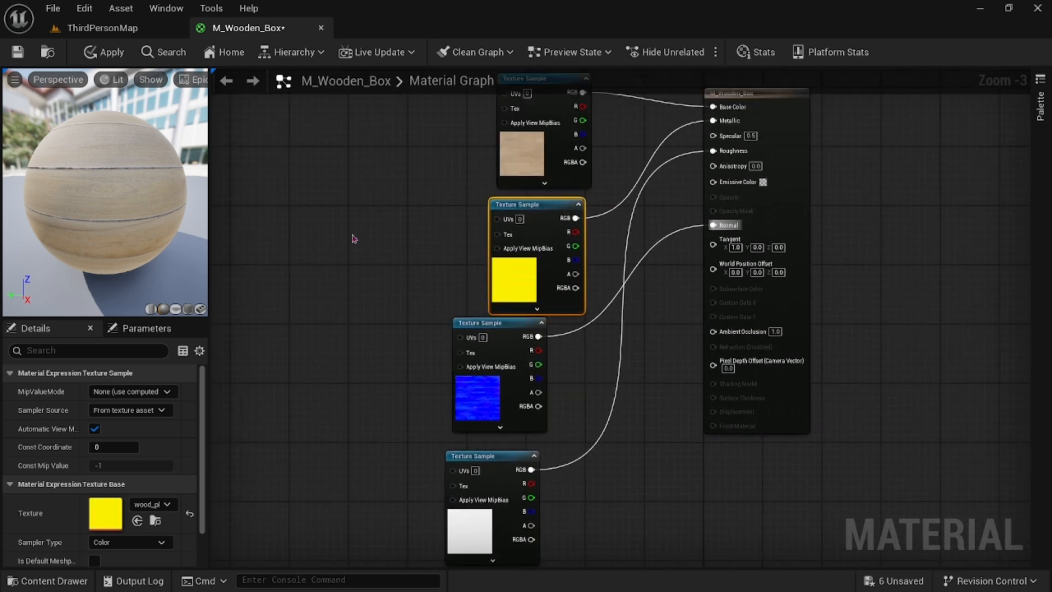
pyautogui.click(20, 55)
# Add a TextureCoordinate node to the left of the texture nodes.
pyautogui.moveTo(382, 264); pyautogui.dragTo(490, 309, button='right')
pyautogui.scroll(-1, 488, 236)
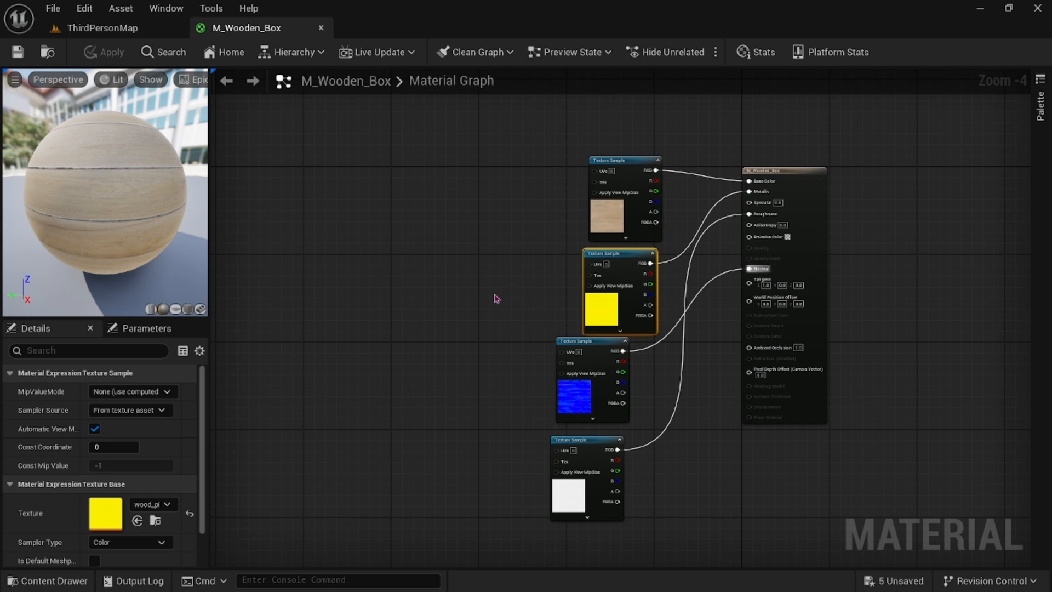
pyautogui.rightClick(290, 284)
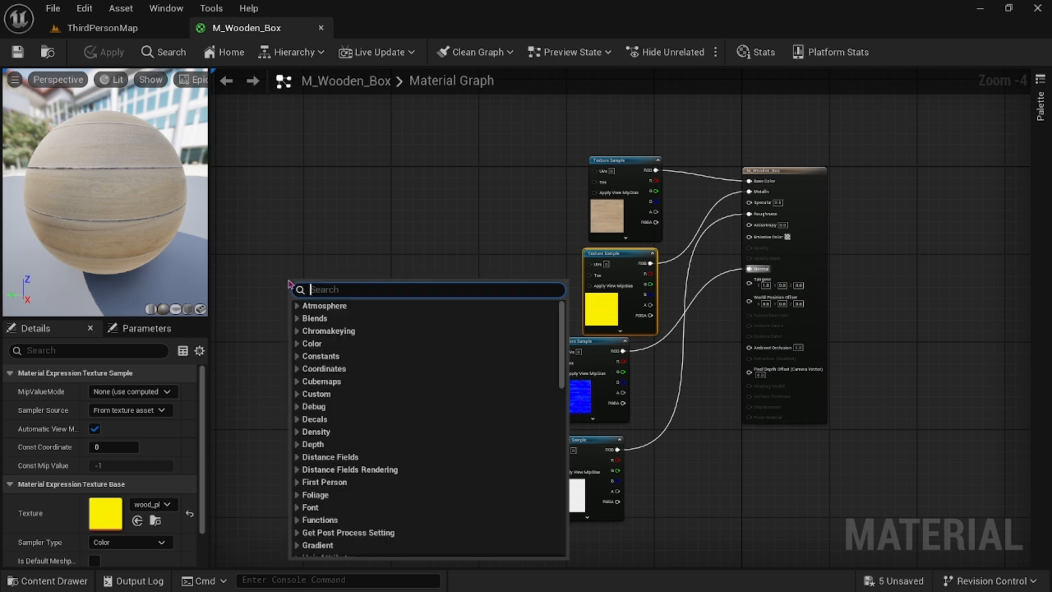
pyautogui.write('text')
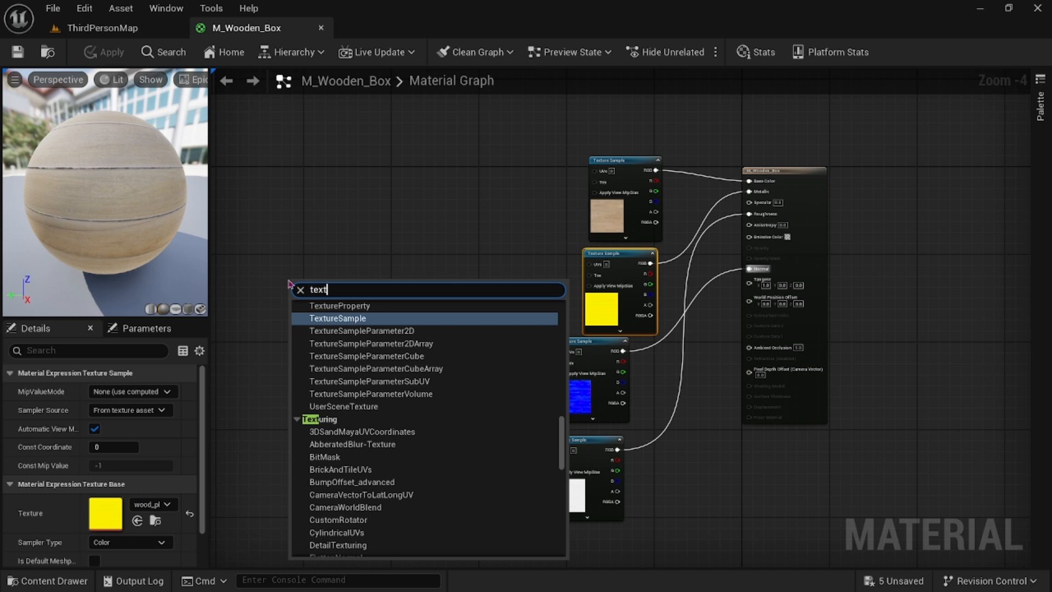
pyautogui.press('BackSpace')
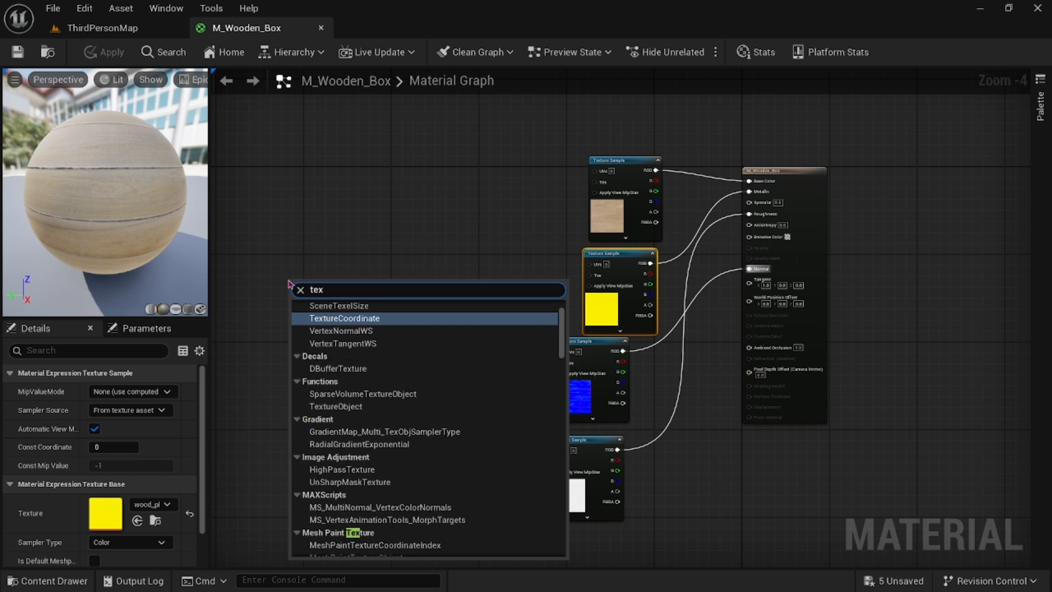
pyautogui.click(349, 323)
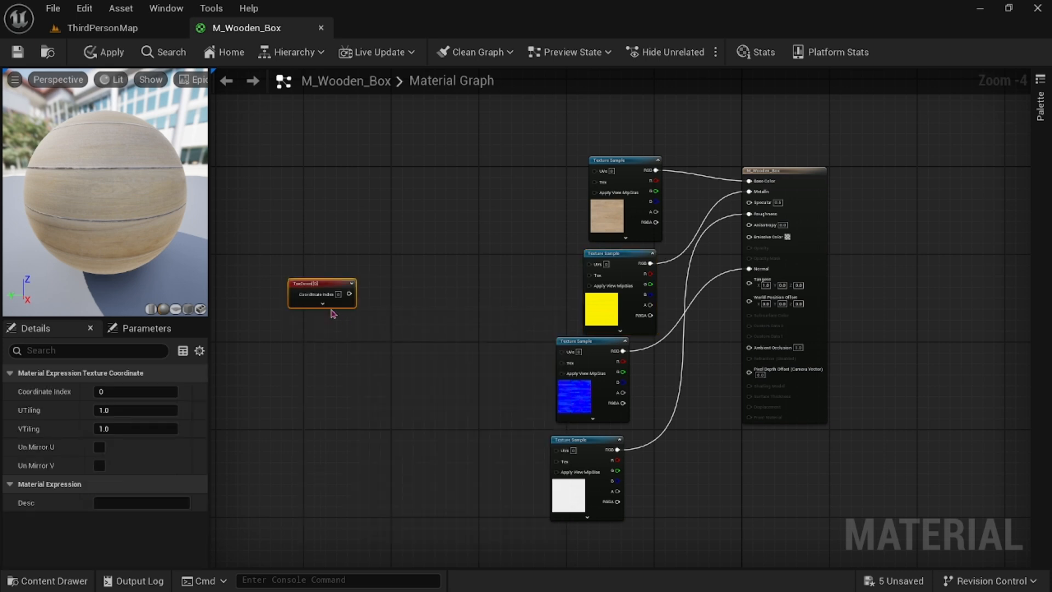
pyautogui.moveTo(328, 303); pyautogui.dragTo(295, 294)
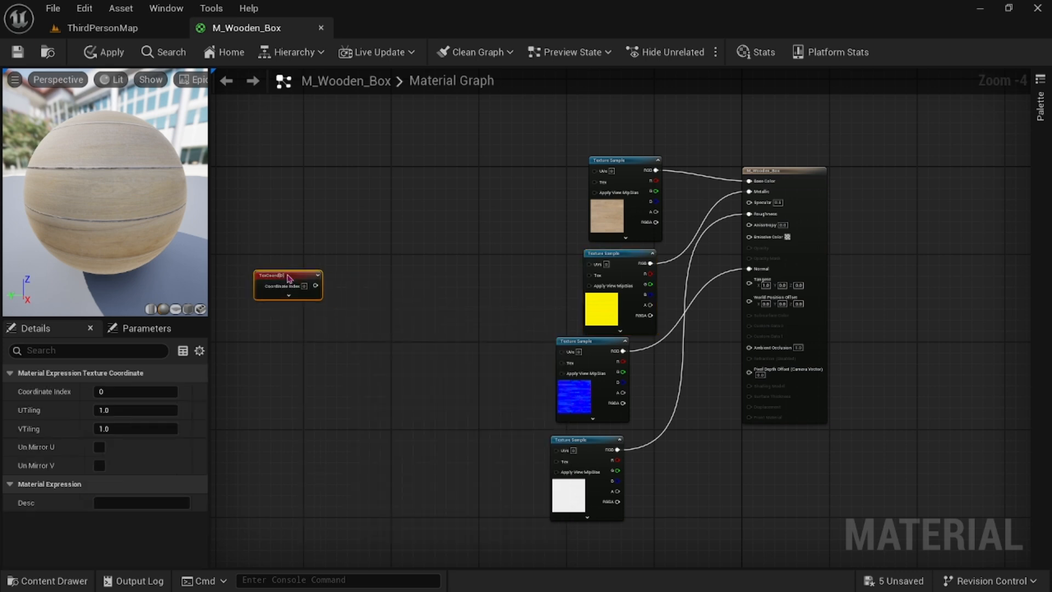
# Add a scalar parameter named Scale below the TextureCoordinate node.
pyautogui.click(296, 379)
pyautogui.rightClick(283, 354)
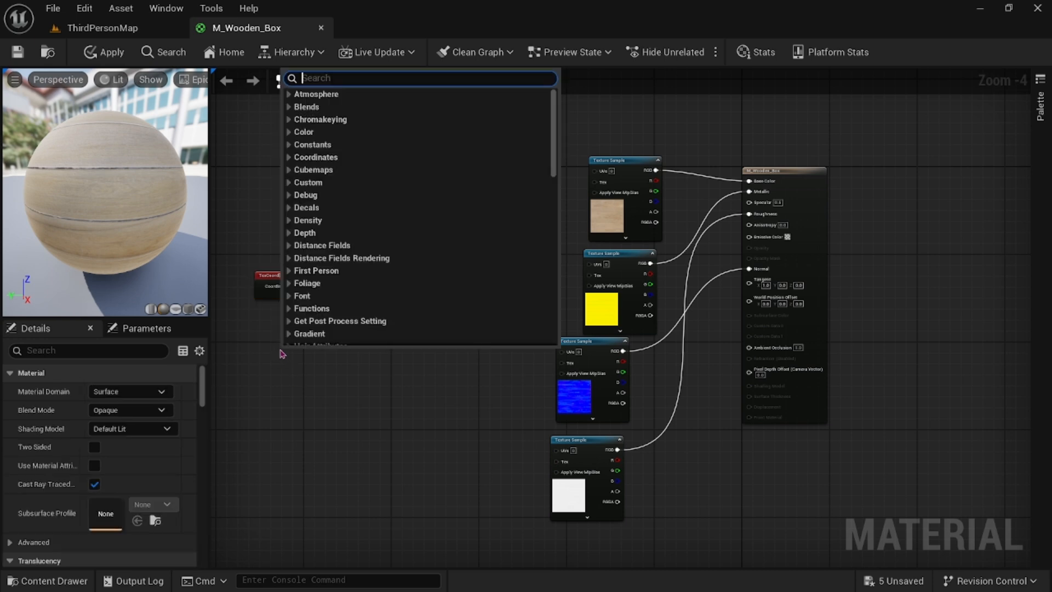
pyautogui.write('scal')
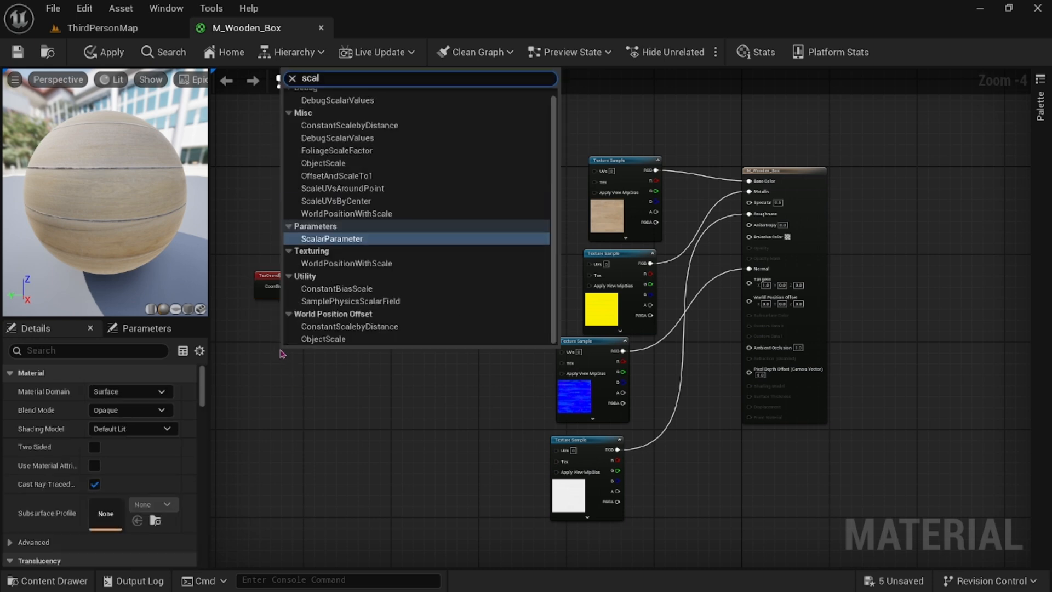
pyautogui.click(331, 243)
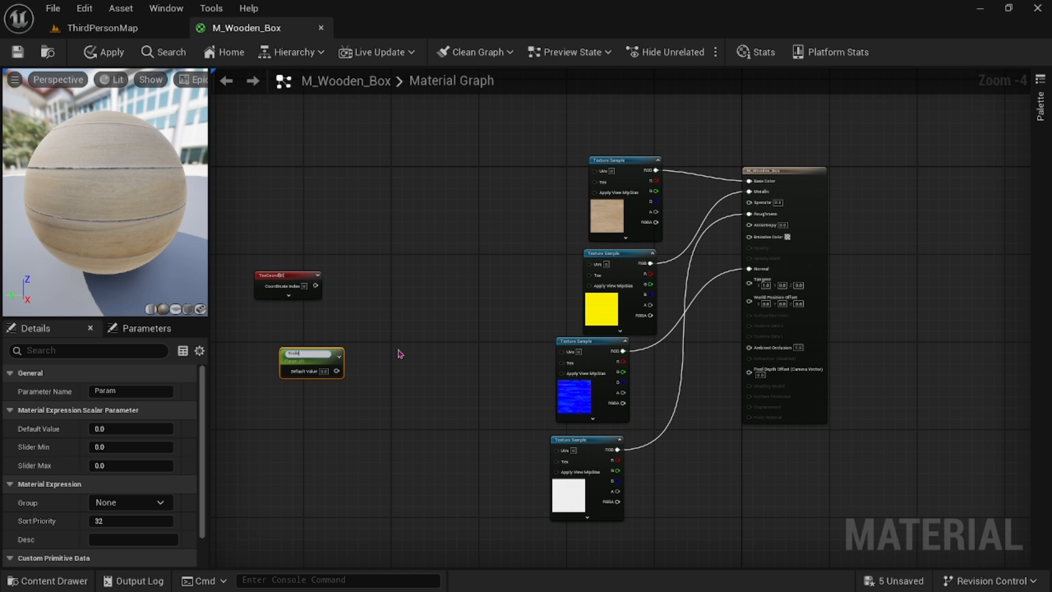
pyautogui.write('Scale')
pyautogui.press('Return')
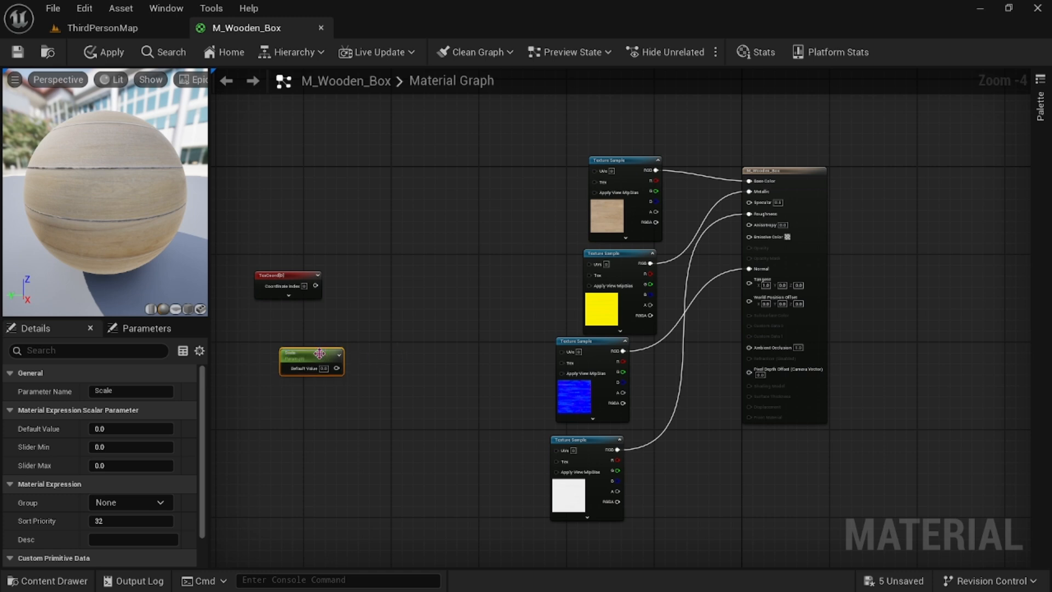
pyautogui.moveTo(319, 353); pyautogui.dragTo(300, 345)
# Add a Multiply node between the TextureCoordinate node and the texture nodes.
pyautogui.rightClick(385, 320)
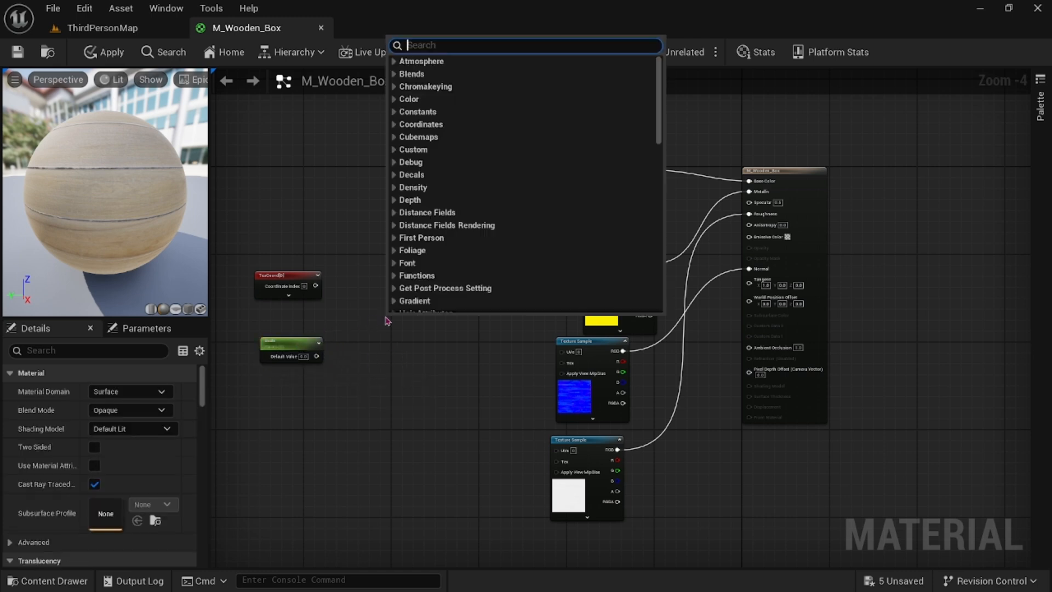
pyautogui.write('mu')
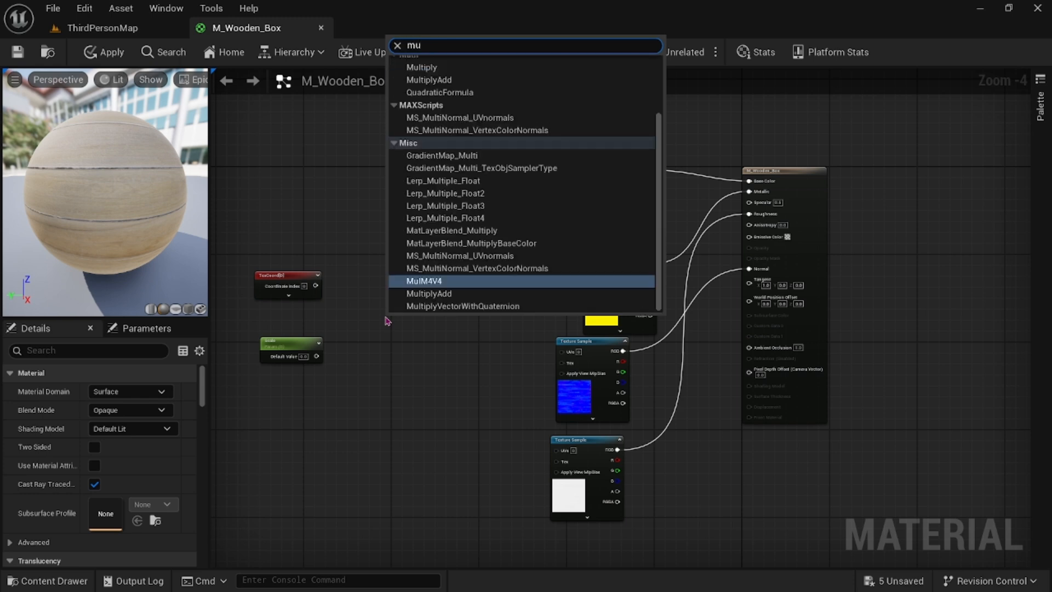
pyautogui.write('ltiply')
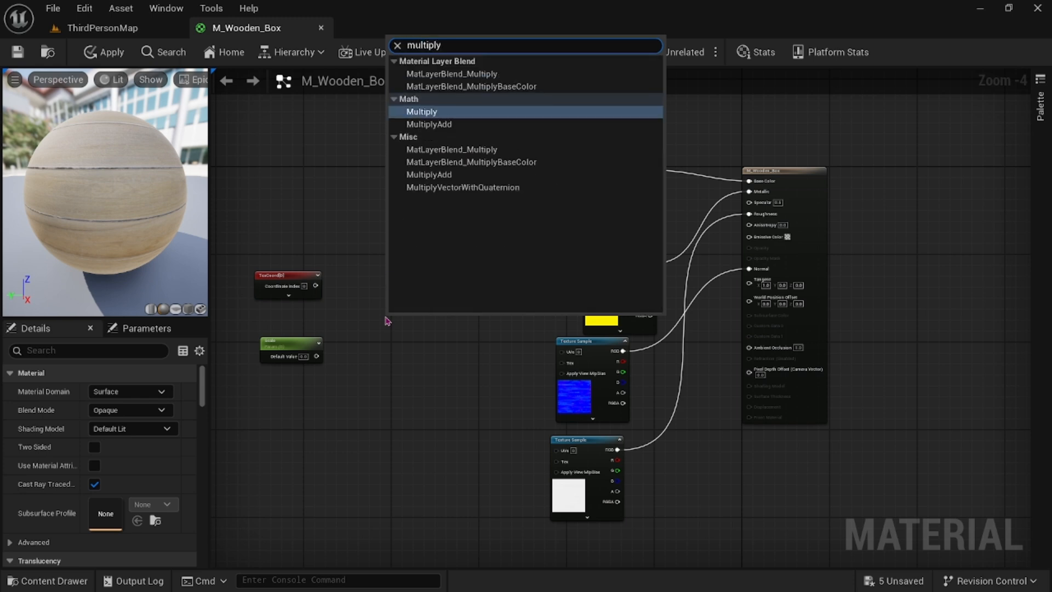
pyautogui.click(436, 111)
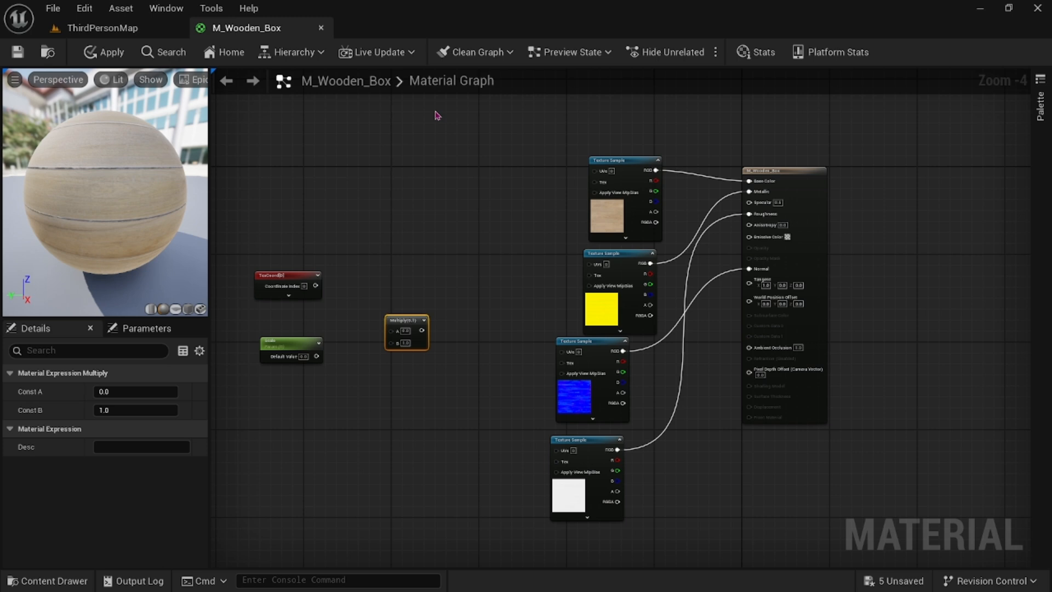
pyautogui.moveTo(407, 322); pyautogui.dragTo(391, 311)
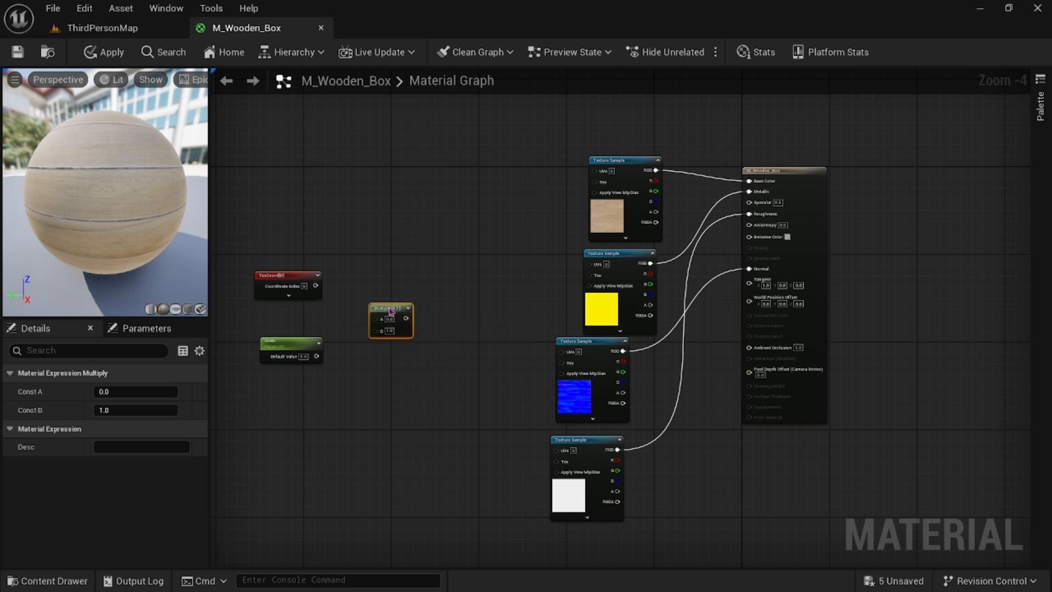
# Connect the TextureCoordinate output to the Multiply node's A input and the Scale parameter to its B input.
pyautogui.moveTo(320, 287); pyautogui.dragTo(375, 319)
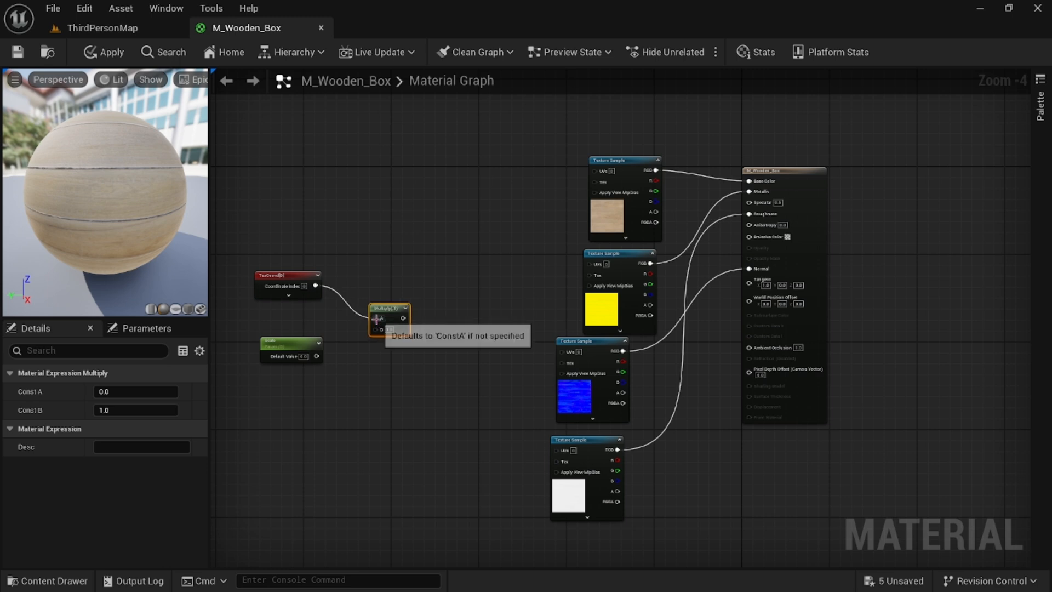
pyautogui.click(363, 373)
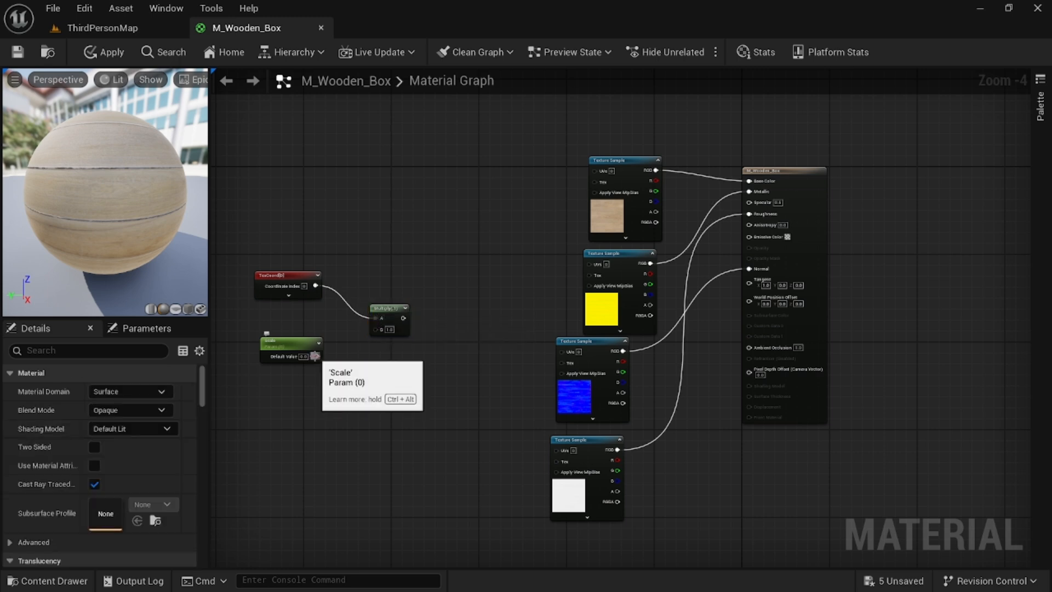
pyautogui.moveTo(315, 356); pyautogui.dragTo(378, 336)
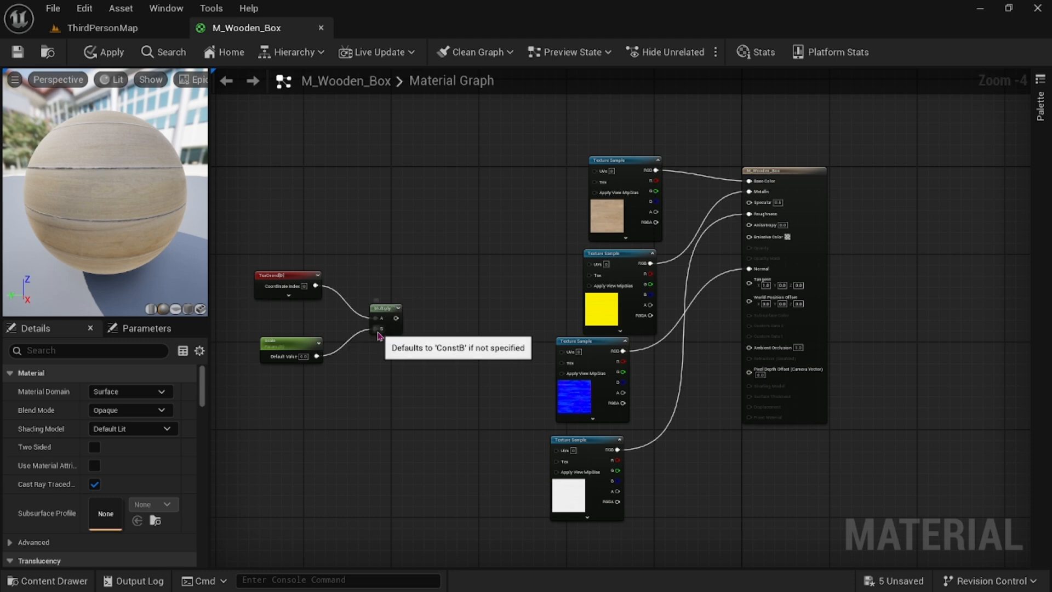
# Set the Scale parameter's default value to 1.
pyautogui.click(304, 356)
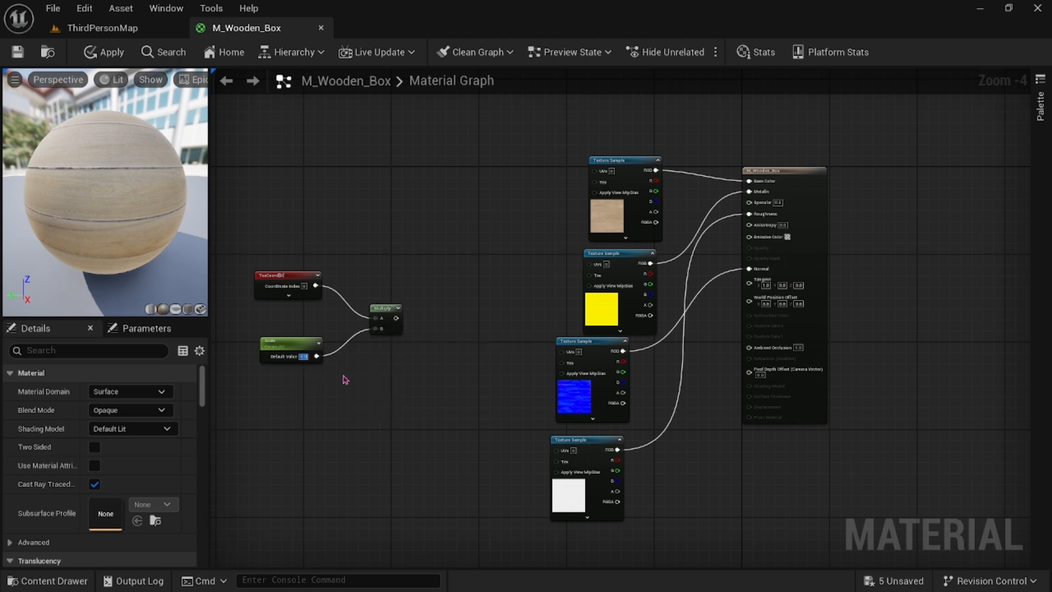
pyautogui.write('1')
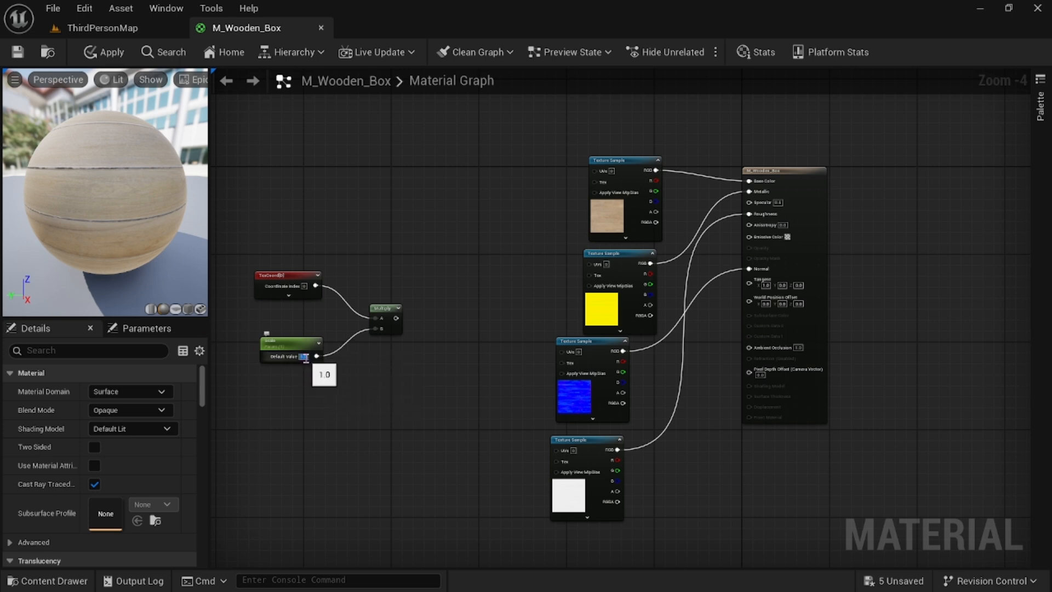
pyautogui.press('Return')
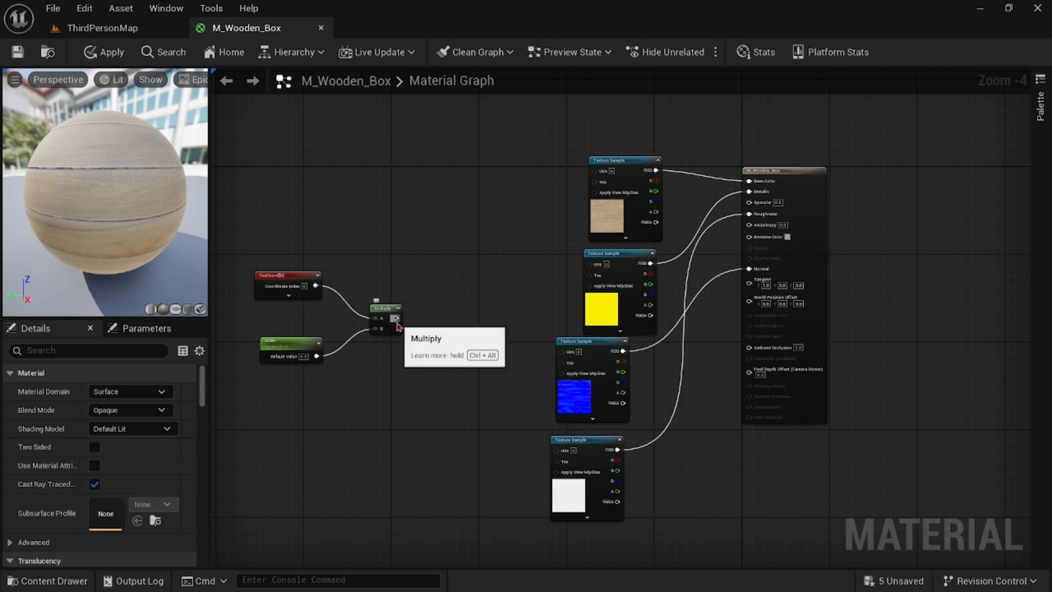
# Connect the Multiply output to the UVs input of all four texture nodes, save the material and close its editor.
pyautogui.moveTo(395, 318); pyautogui.dragTo(596, 170)
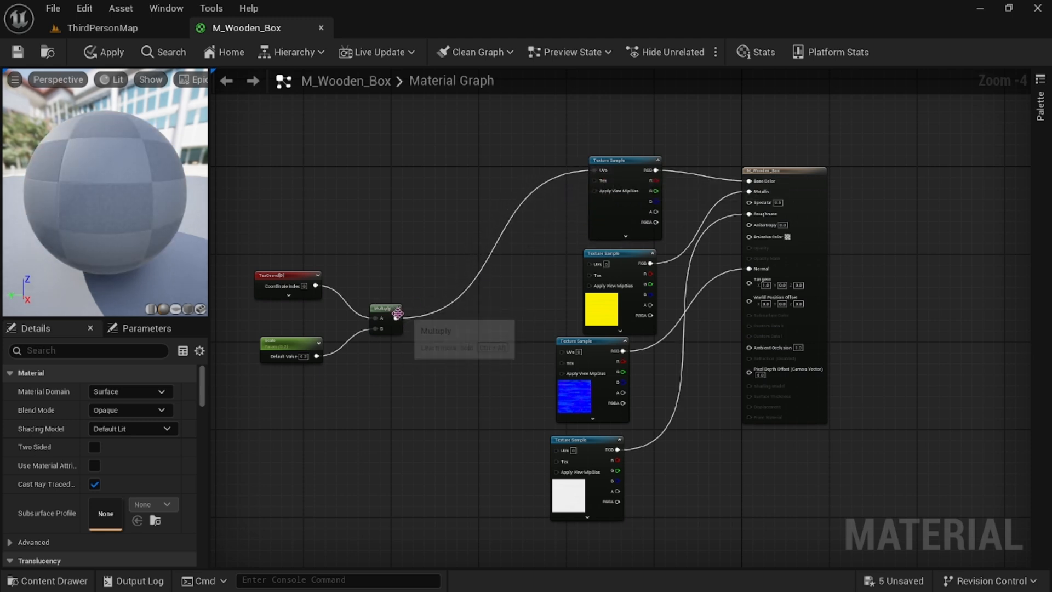
pyautogui.moveTo(395, 318); pyautogui.dragTo(589, 265)
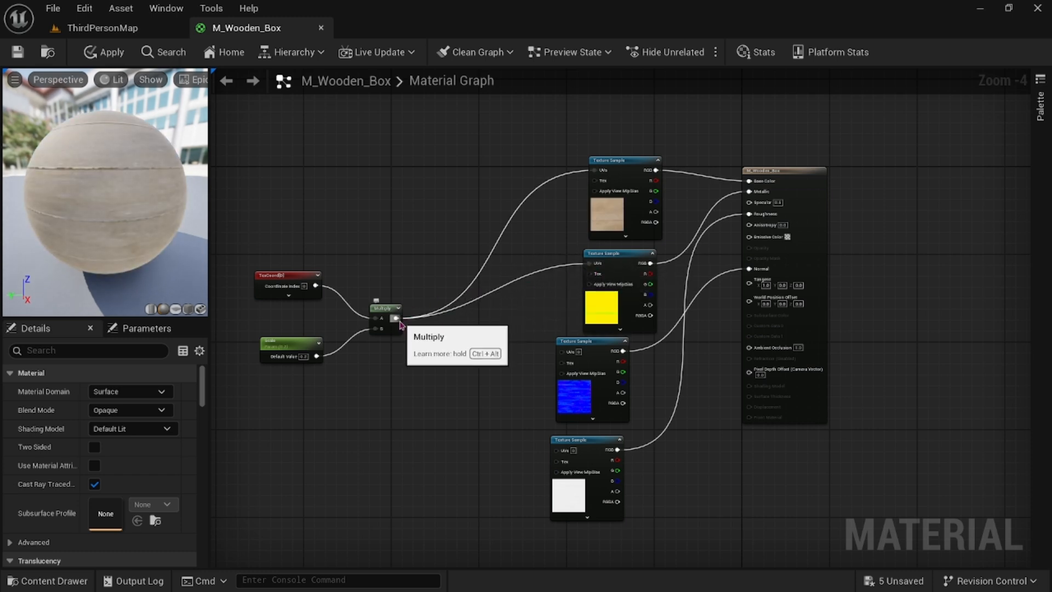
pyautogui.moveTo(396, 318); pyautogui.dragTo(565, 359)
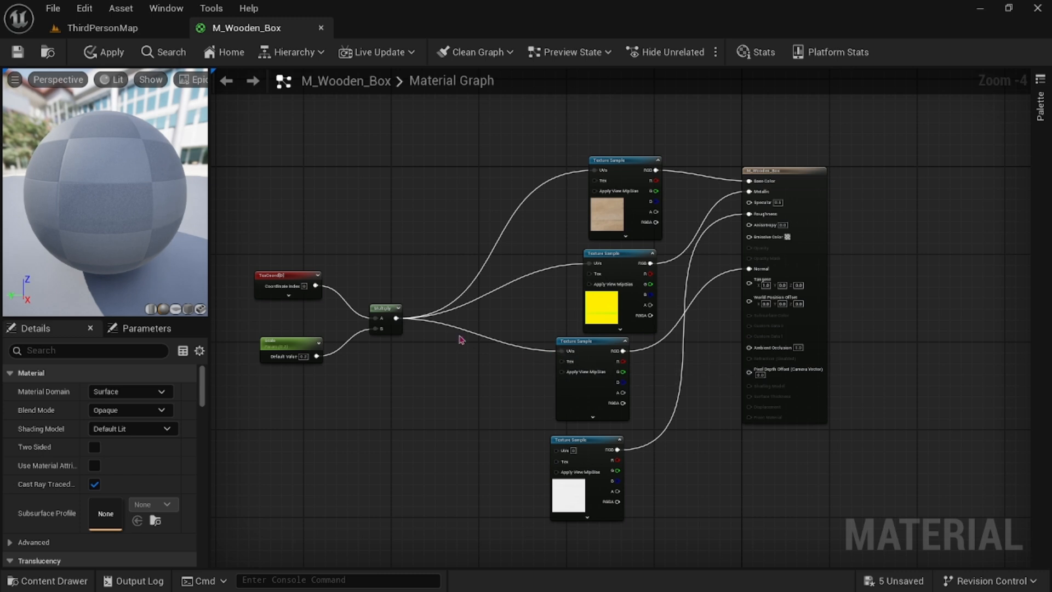
pyautogui.moveTo(396, 318); pyautogui.dragTo(557, 449)
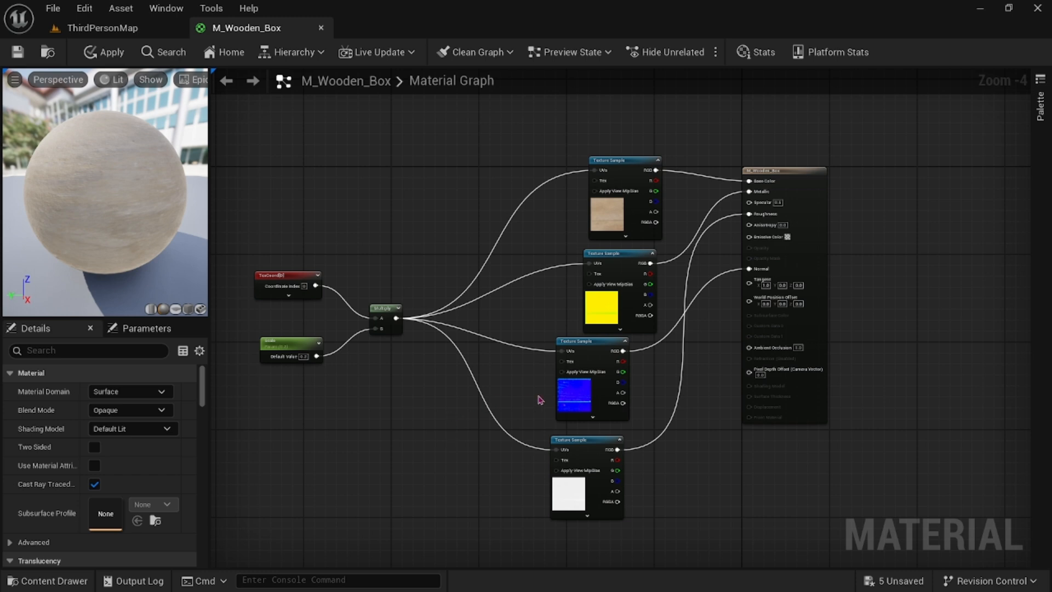
pyautogui.scroll(-1, 540, 400)
pyautogui.scroll(1, 544, 395)
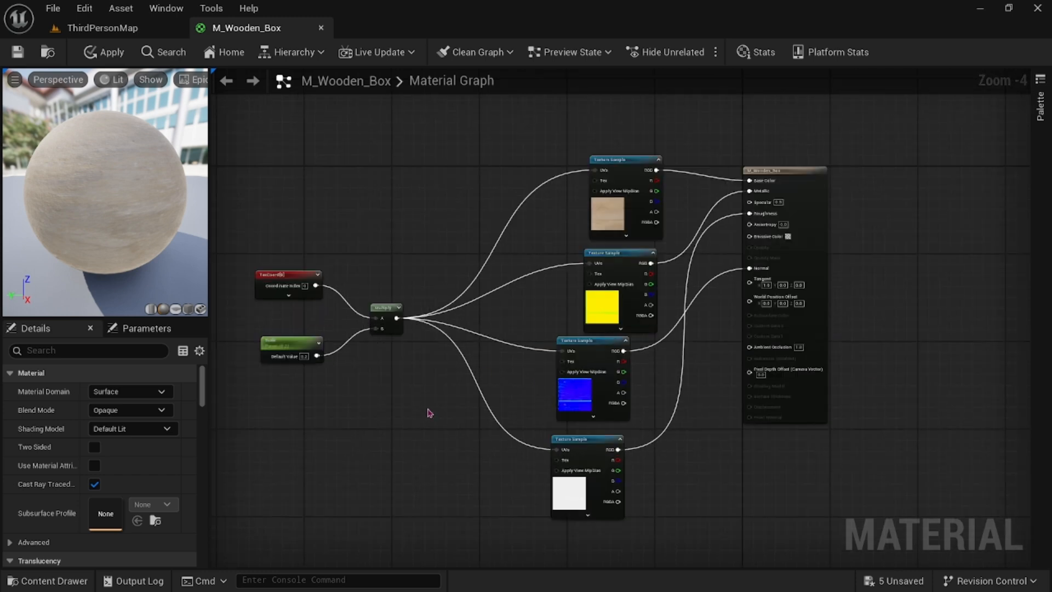
pyautogui.click(17, 52)
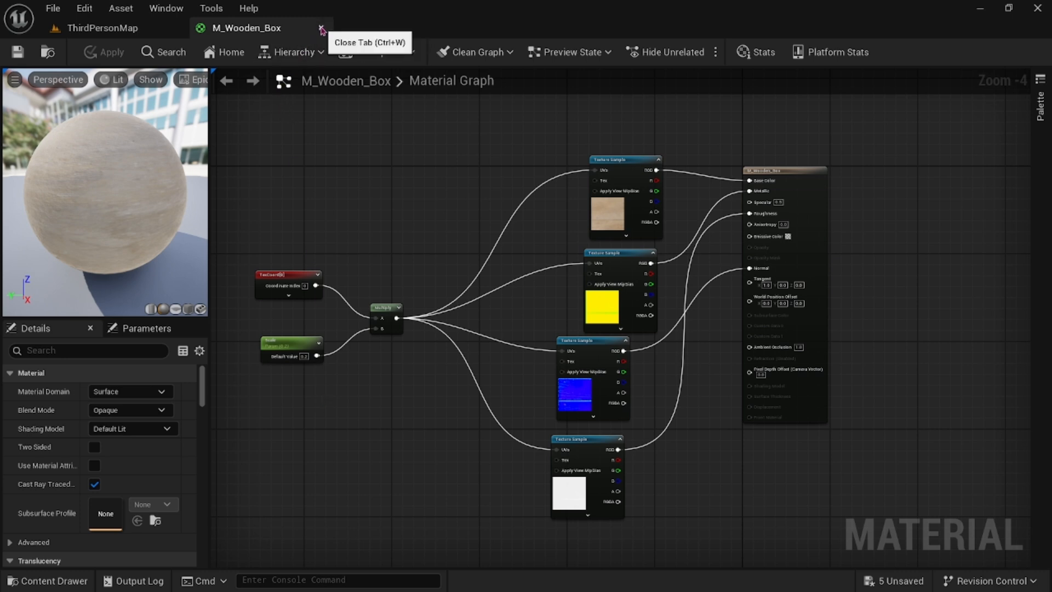
pyautogui.click(321, 28)
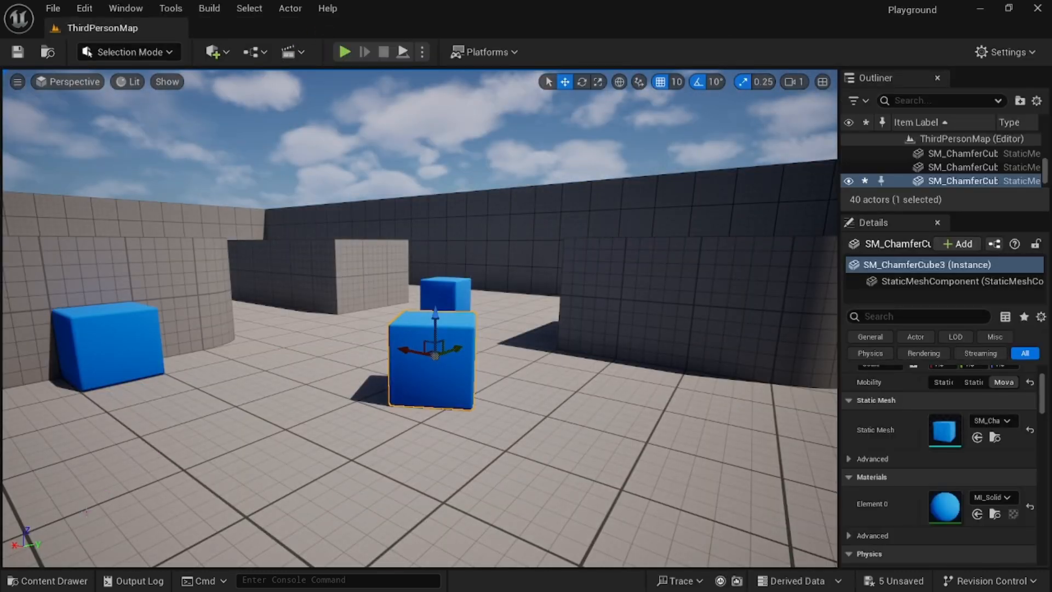
# Create a material instance of M_Wooden_Box in the Box folder named MI_Wooden_Box.
pyautogui.click(49, 581)
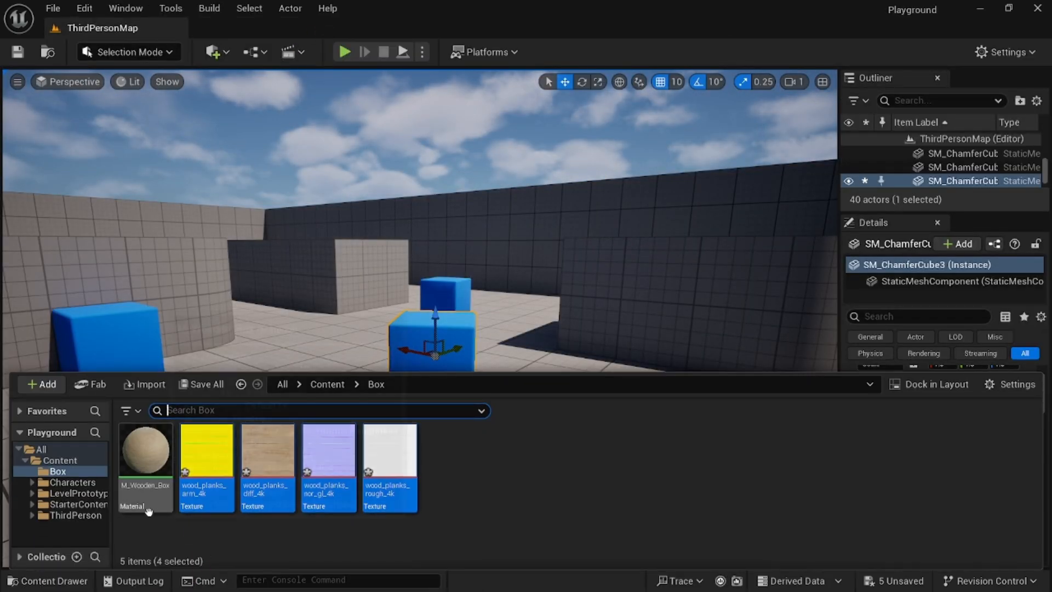
pyautogui.rightClick(147, 458)
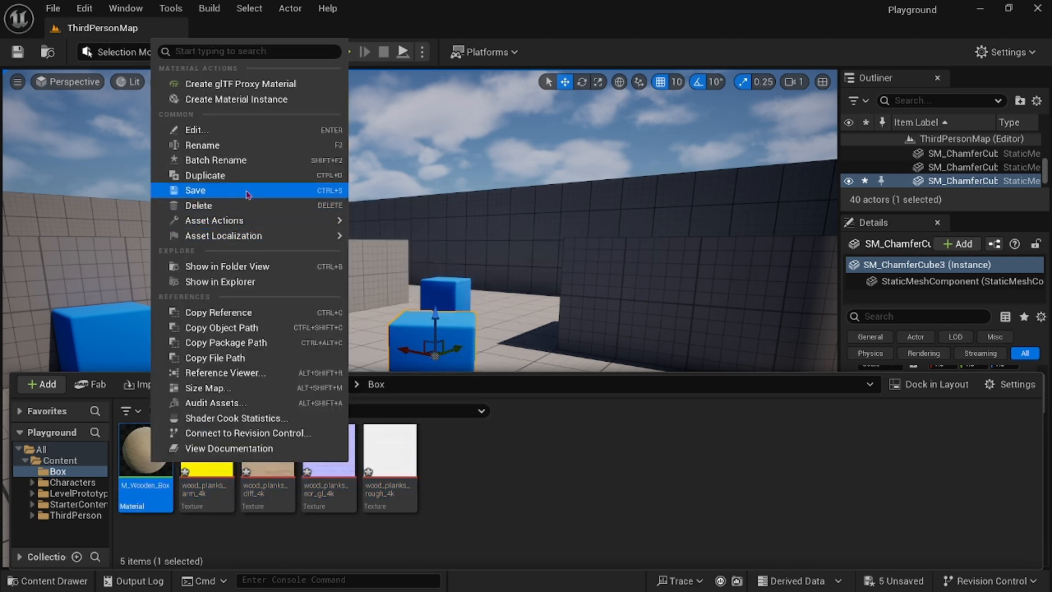
pyautogui.click(239, 99)
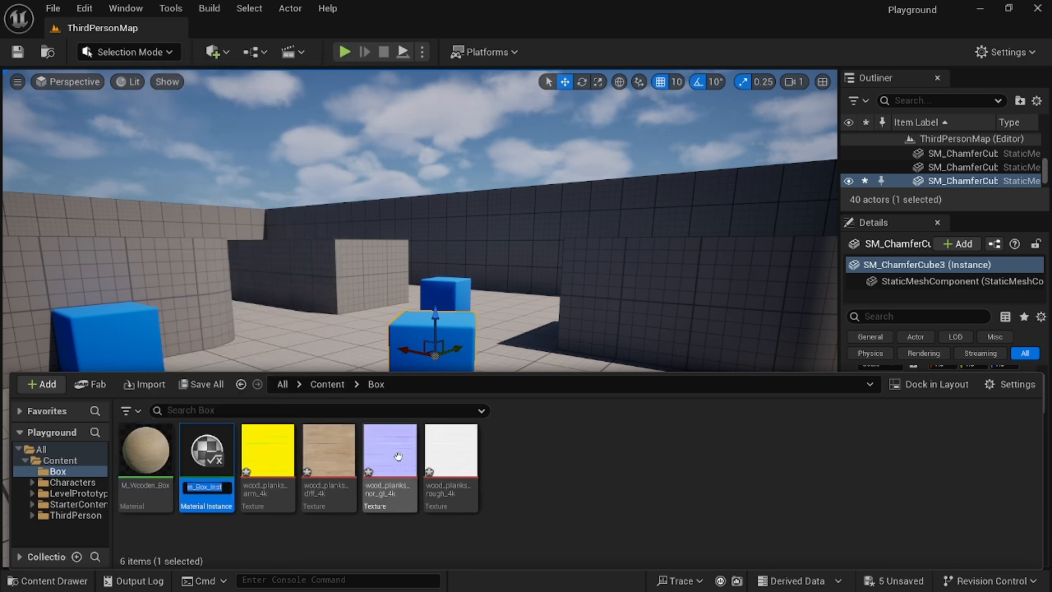
pyautogui.write('MI_')
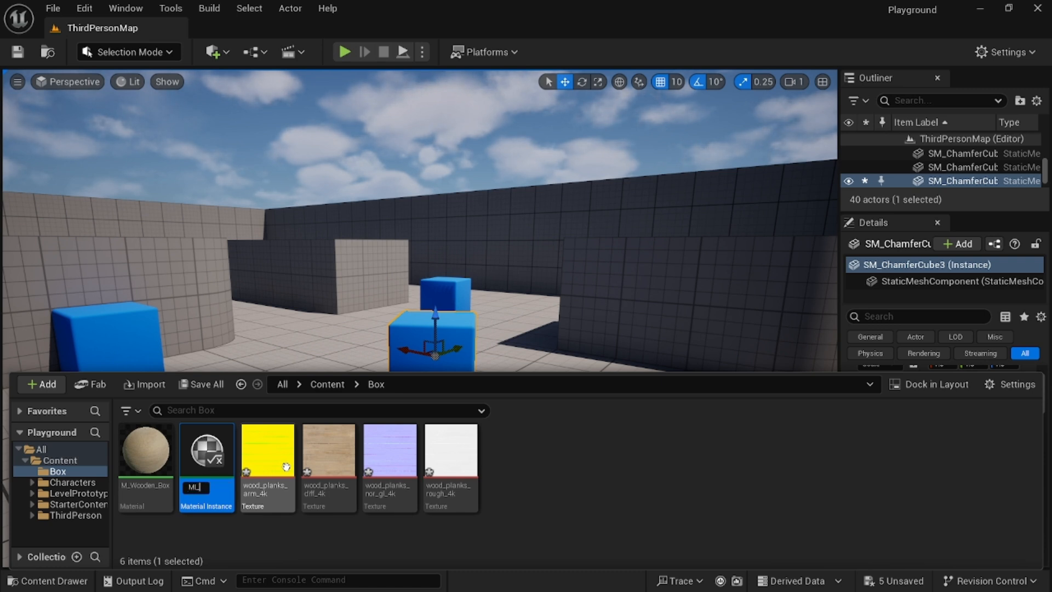
pyautogui.write('Wooden')
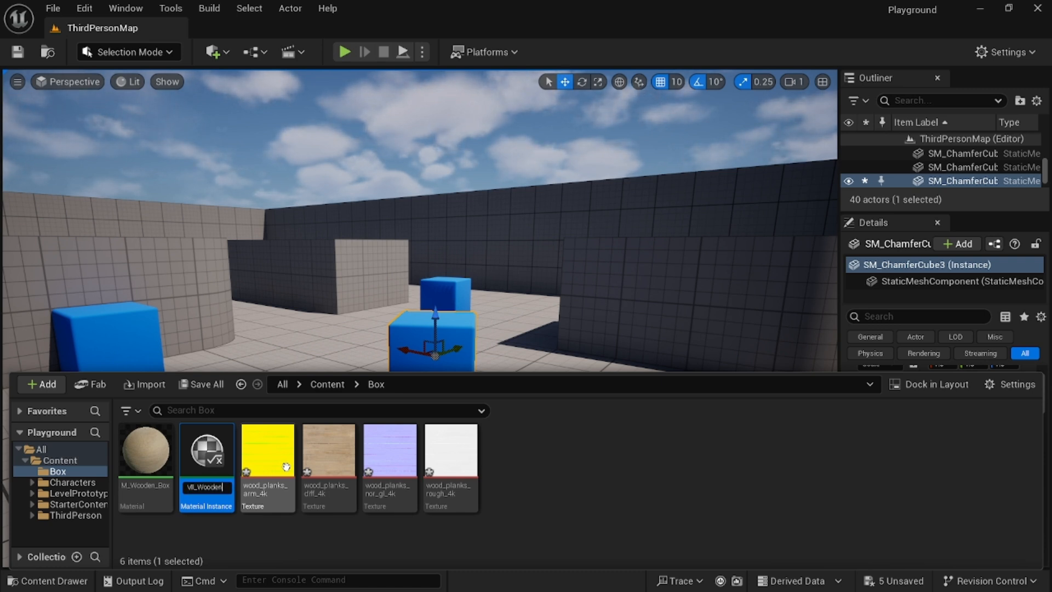
pyautogui.write('B')
pyautogui.press('BackSpace')
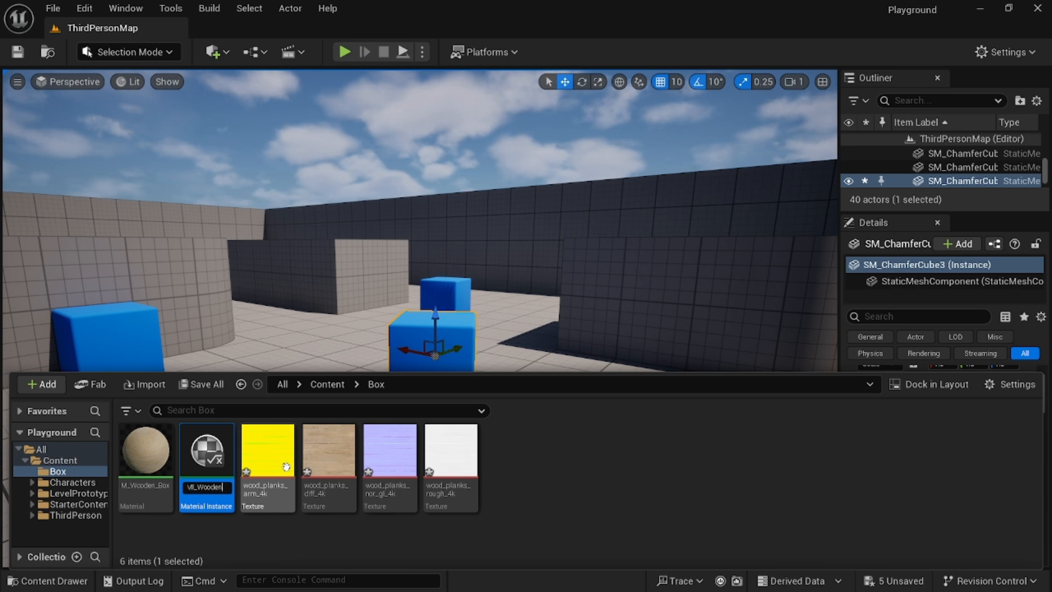
pyautogui.write('_B')
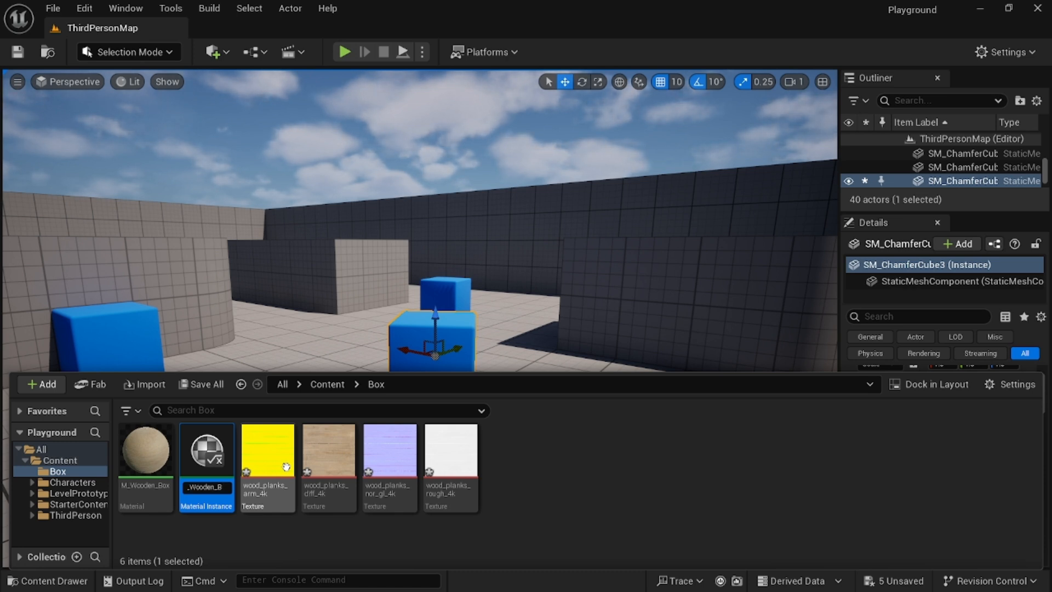
pyautogui.write('ox')
pyautogui.press('Return')
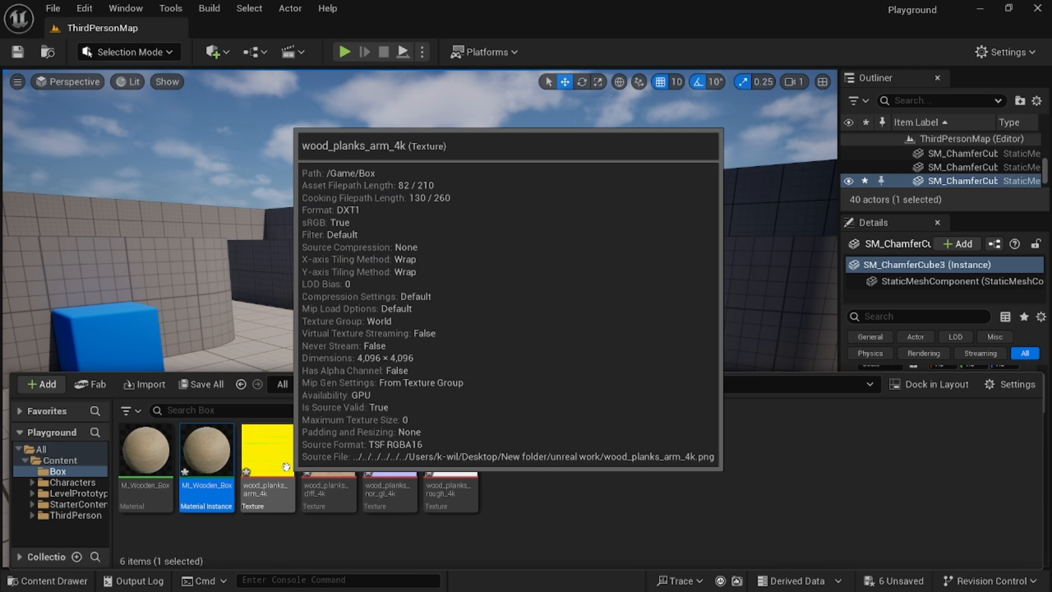
# Open MI_Wooden_Box, enable the Scale parameter override and set it to about 1.9.
pyautogui.doubleClick(207, 452)
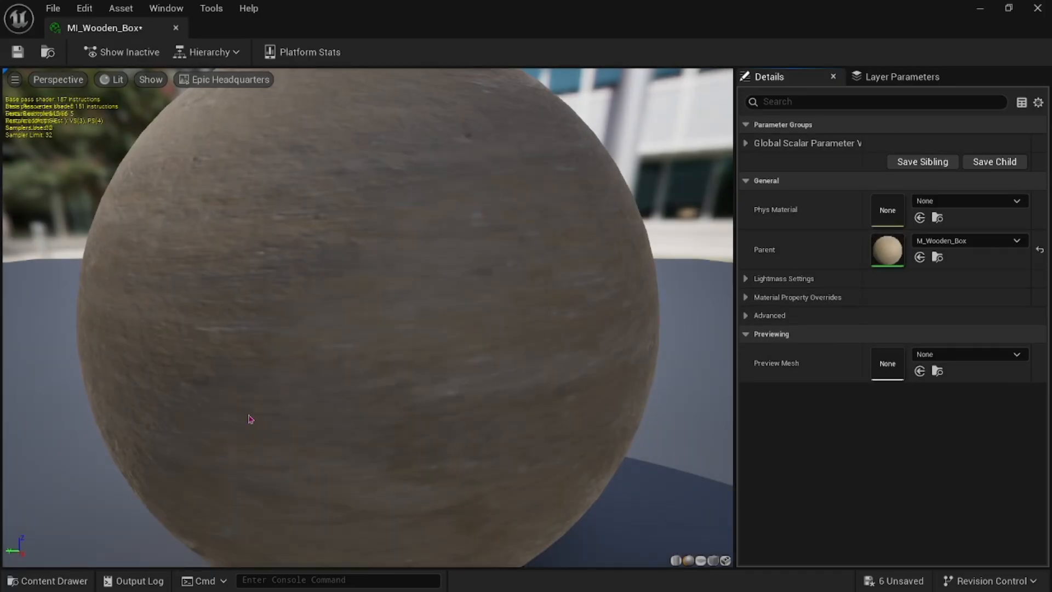
pyautogui.scroll(-5, 444, 355)
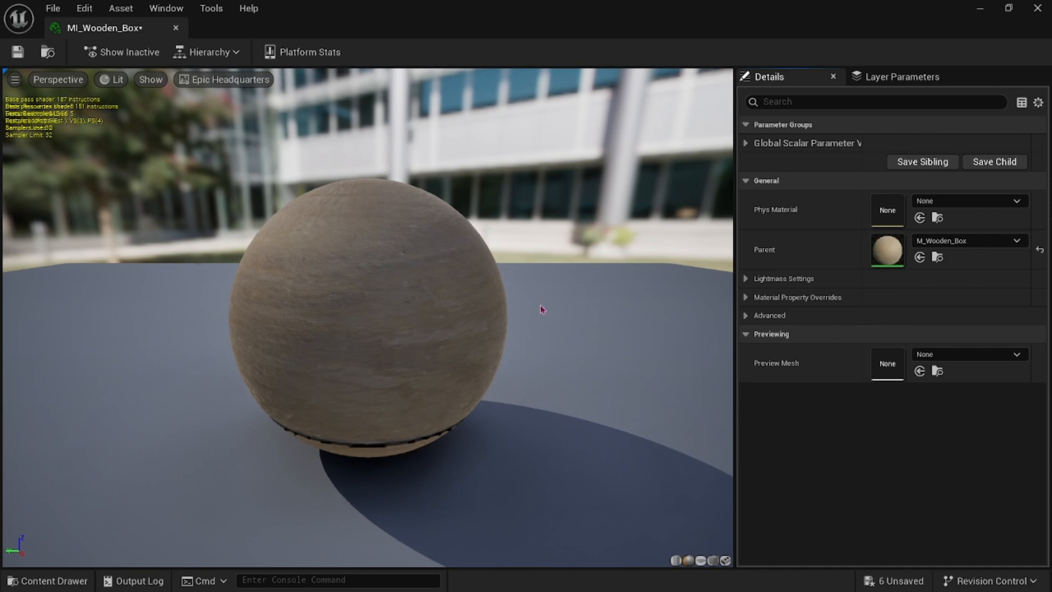
pyautogui.click(746, 144)
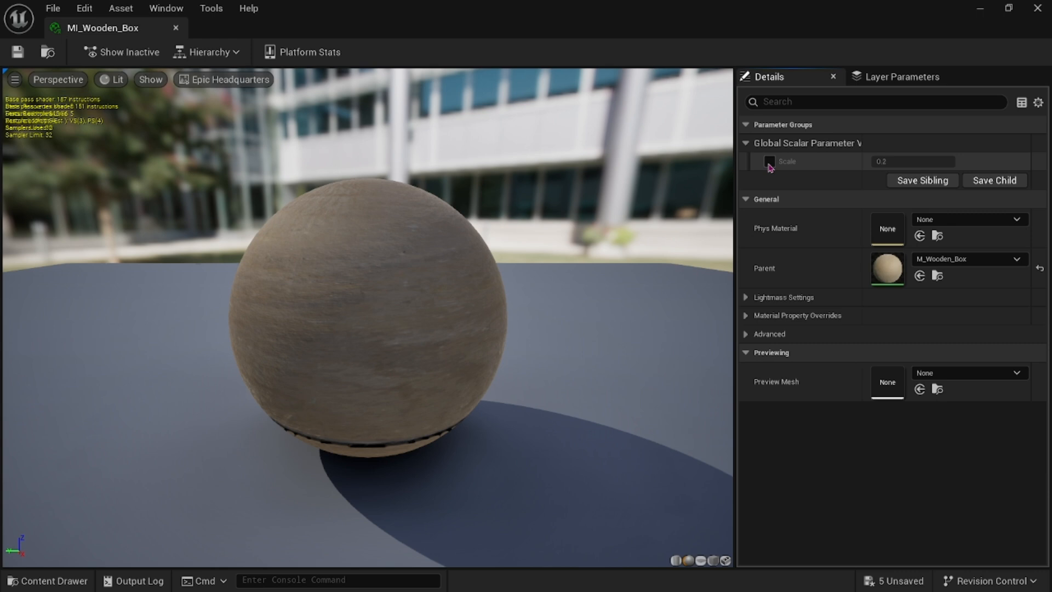
pyautogui.click(769, 162)
pyautogui.moveTo(372, 326); pyautogui.dragTo(422, 285)
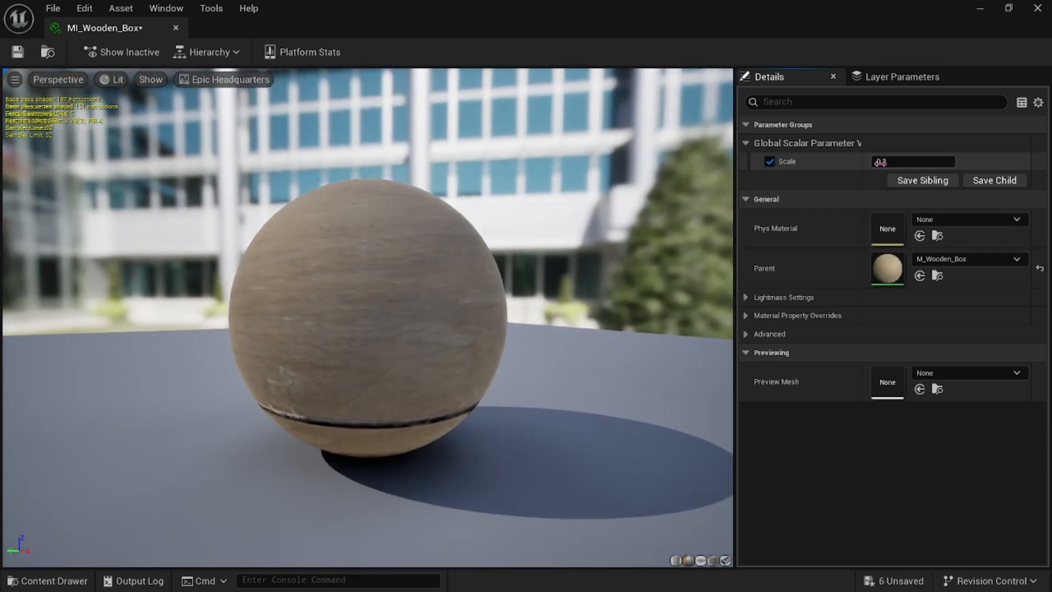
pyautogui.moveTo(885, 164); pyautogui.dragTo(926, 164)
pyautogui.moveTo(904, 161)
pyautogui.mouseDown()
pyautogui.moveTo(985, 162)
pyautogui.moveTo(919, 162)
pyautogui.mouseUp()
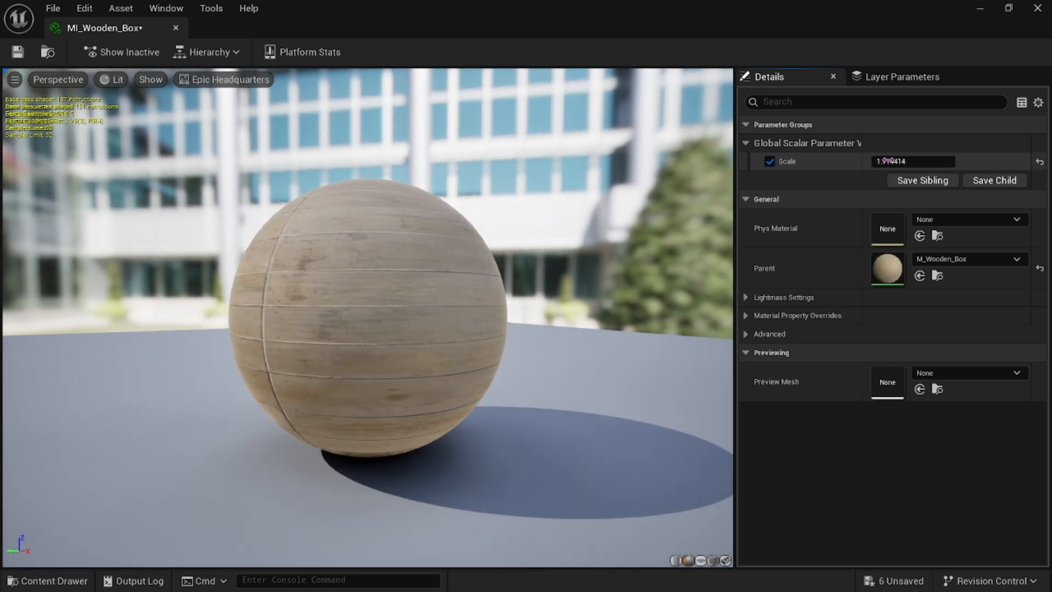
# Set the Scale parameter to 1 and detach the material instance editor into a floating window.
pyautogui.click(888, 160)
pyautogui.write('1')
pyautogui.press('Return')
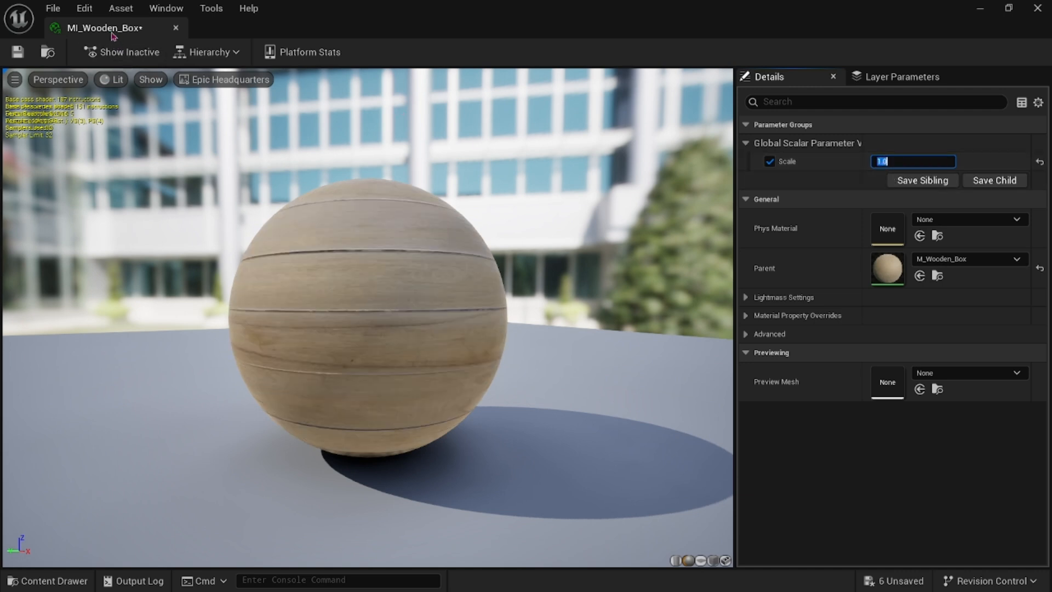
pyautogui.moveTo(112, 33); pyautogui.dragTo(402, 256)
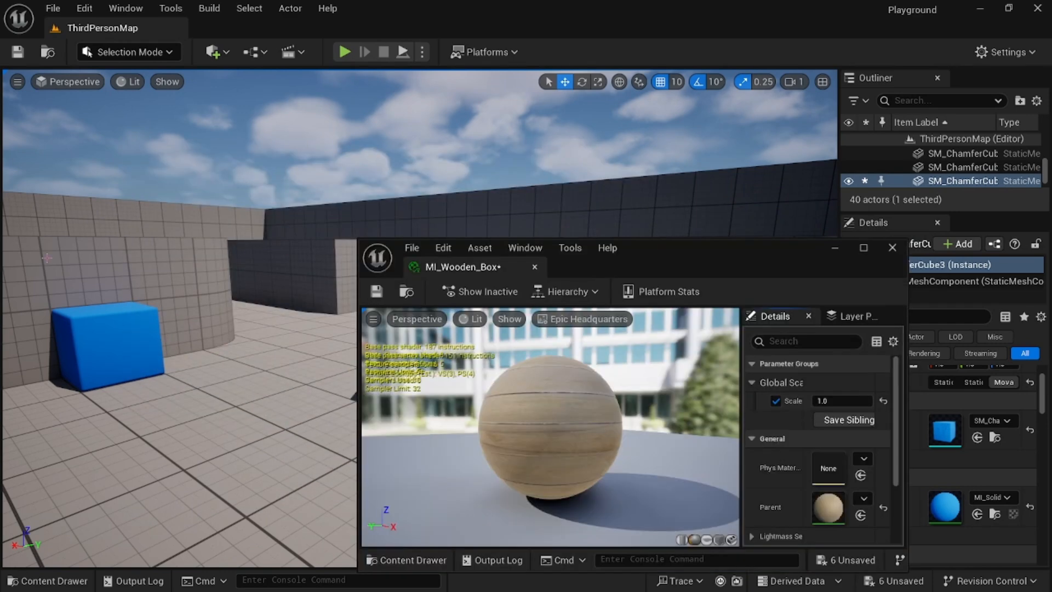
# Select the blue cube in the level viewport.
pyautogui.press('d')
pyautogui.moveTo(93, 316); pyautogui.dragTo(93, 315, button='right')
pyautogui.press('a')
pyautogui.press('d')
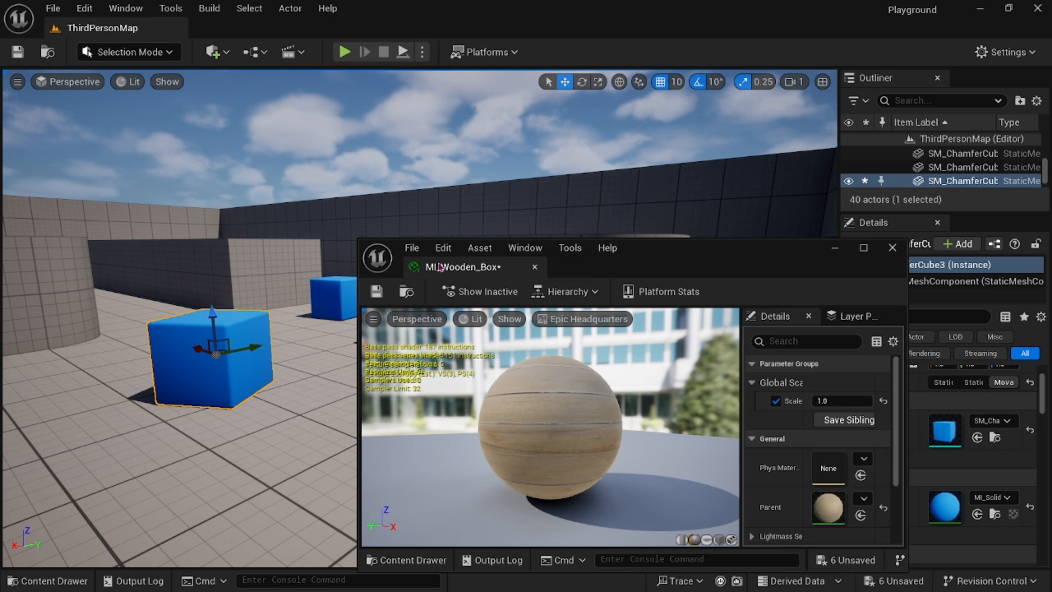
pyautogui.click(836, 250)
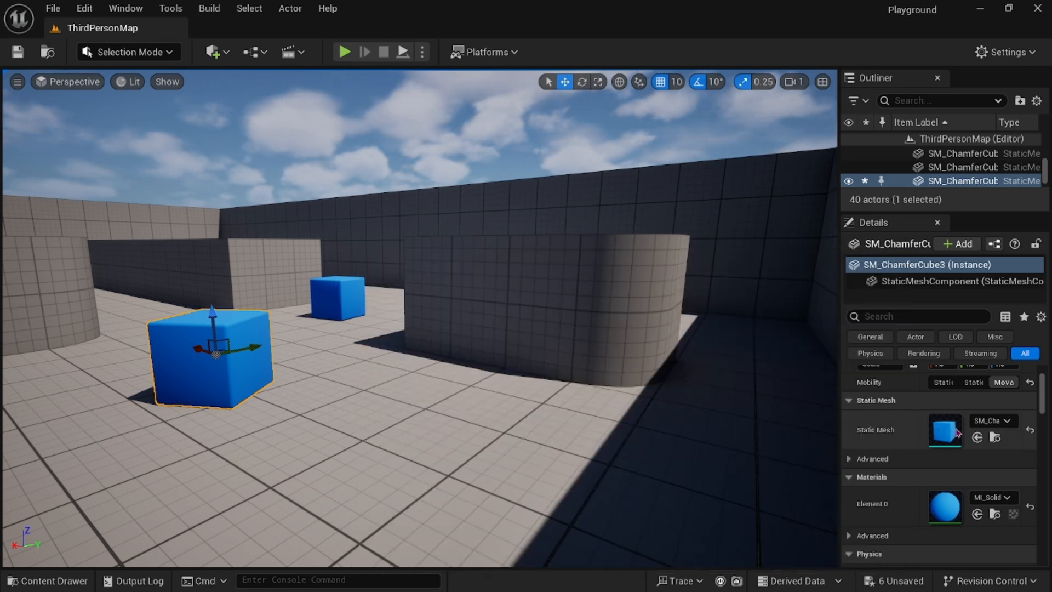
pyautogui.scroll(-1, 909, 486)
pyautogui.scroll(-1, 909, 486)
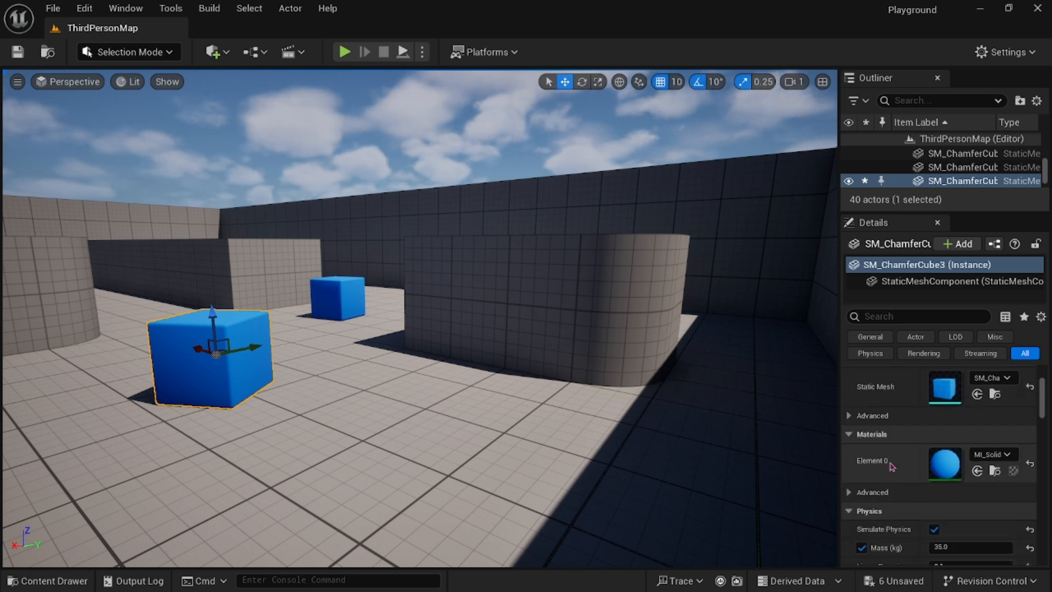
pyautogui.click(998, 455)
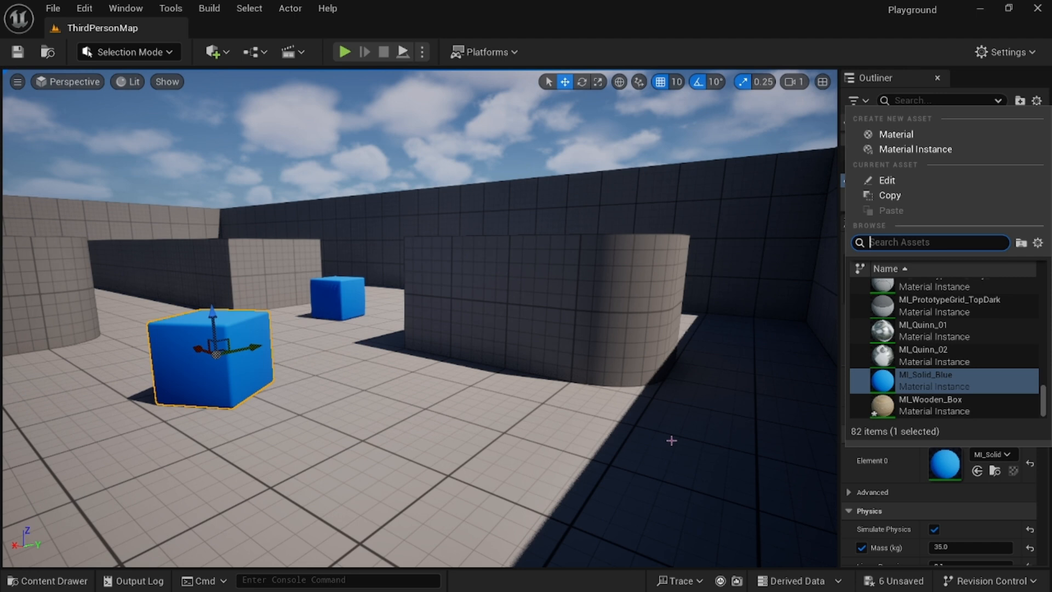
pyautogui.write('woo')
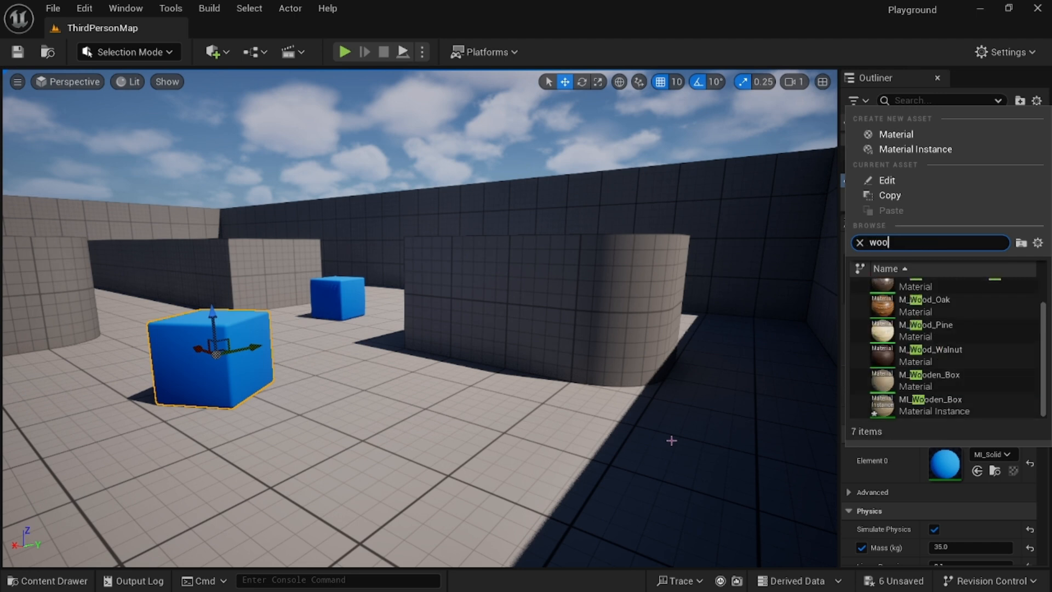
pyautogui.write('den')
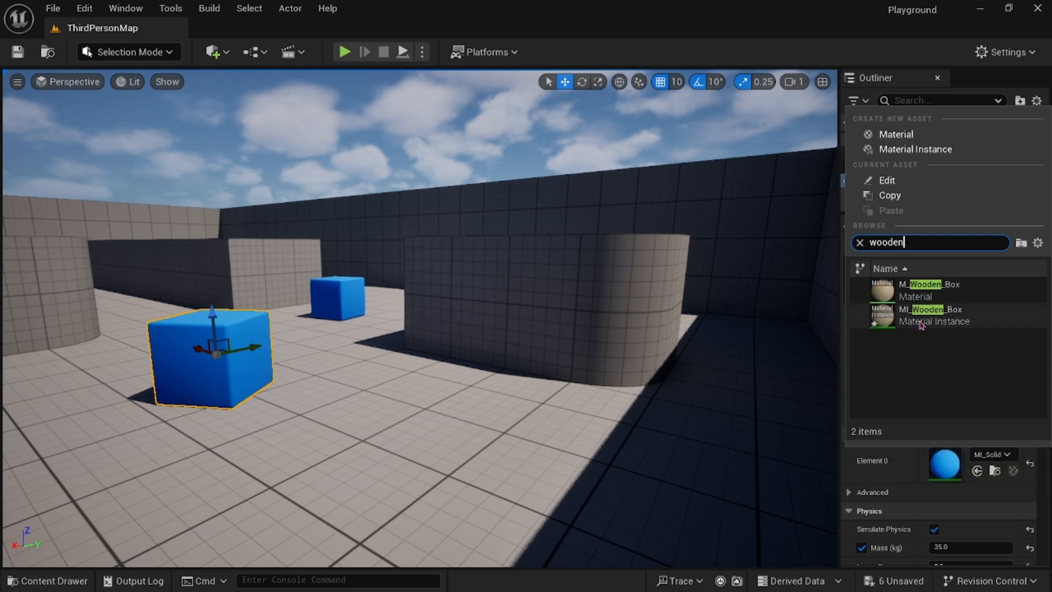
pyautogui.moveTo(925, 323)
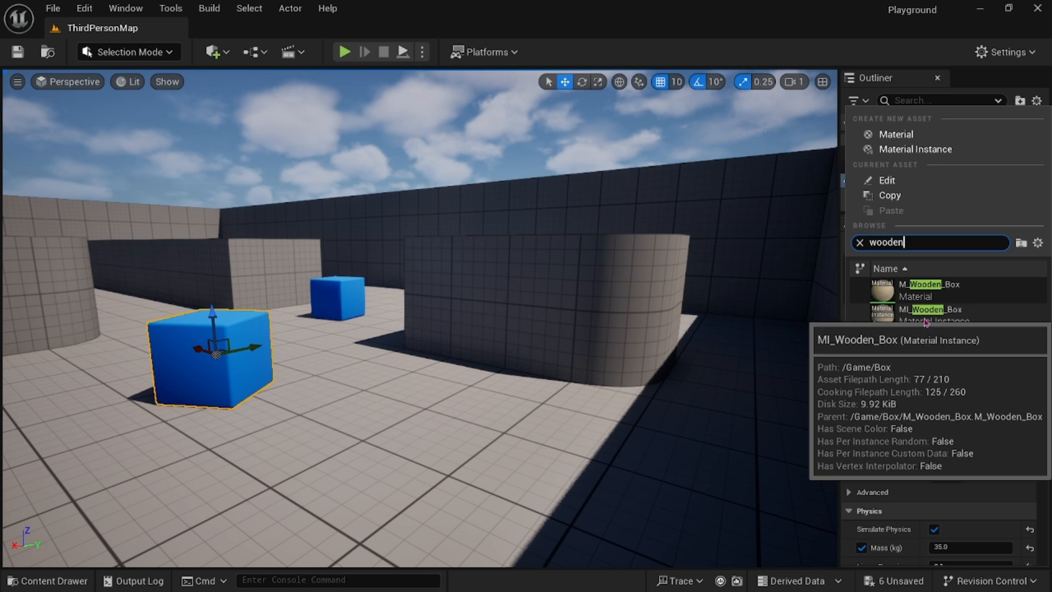
# Assign MI_Wooden_Box from the Box folder to the cube's Element 0 material slot.
pyautogui.click(46, 581)
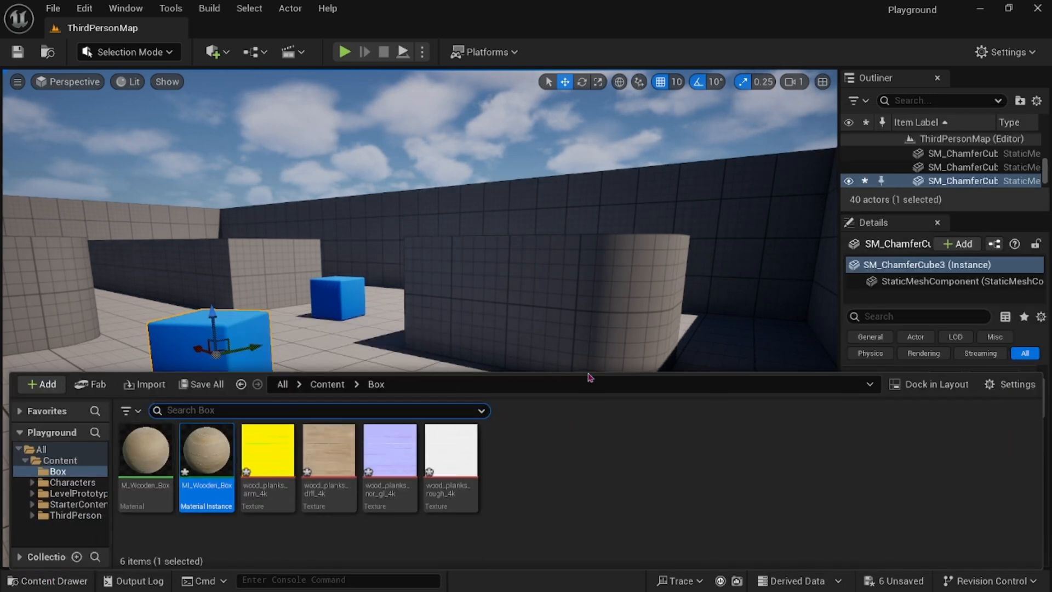
pyautogui.moveTo(589, 377); pyautogui.dragTo(590, 464)
pyautogui.scroll(-3, 919, 398)
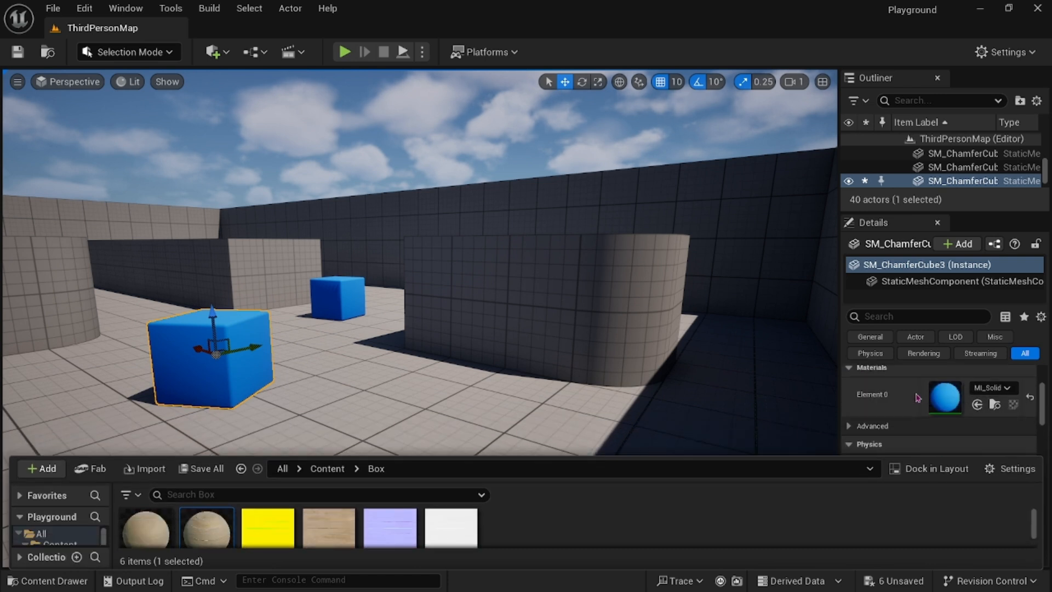
pyautogui.scroll(-1, 918, 398)
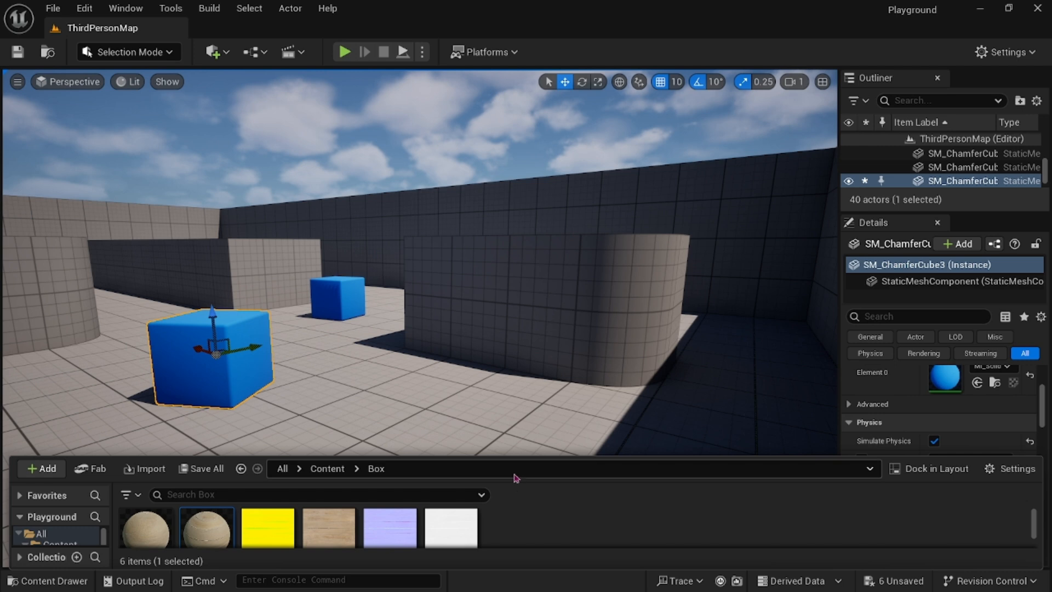
pyautogui.moveTo(530, 461); pyautogui.dragTo(543, 421)
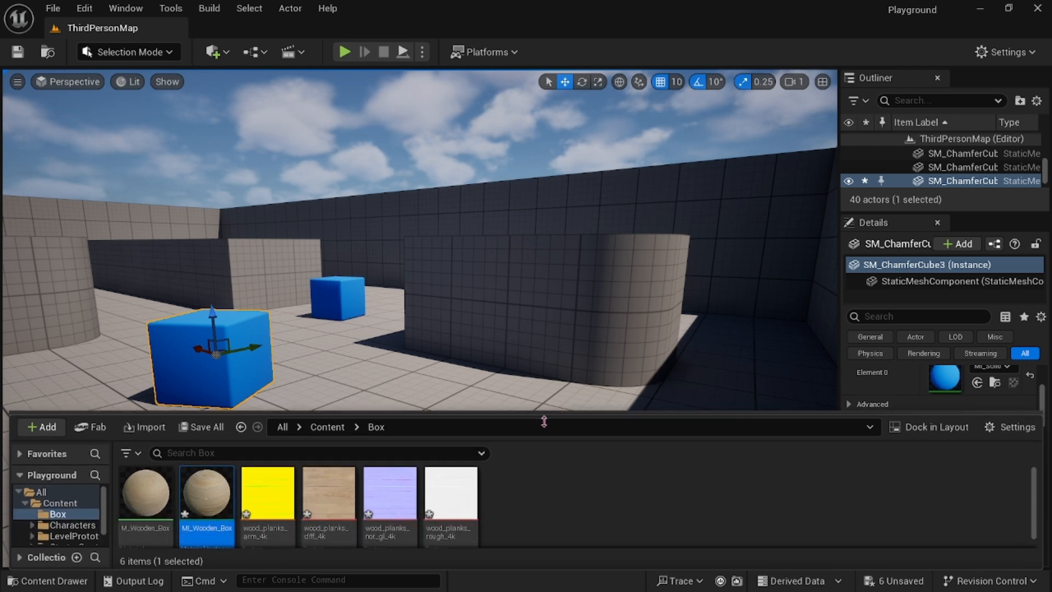
pyautogui.moveTo(207, 493); pyautogui.dragTo(945, 380)
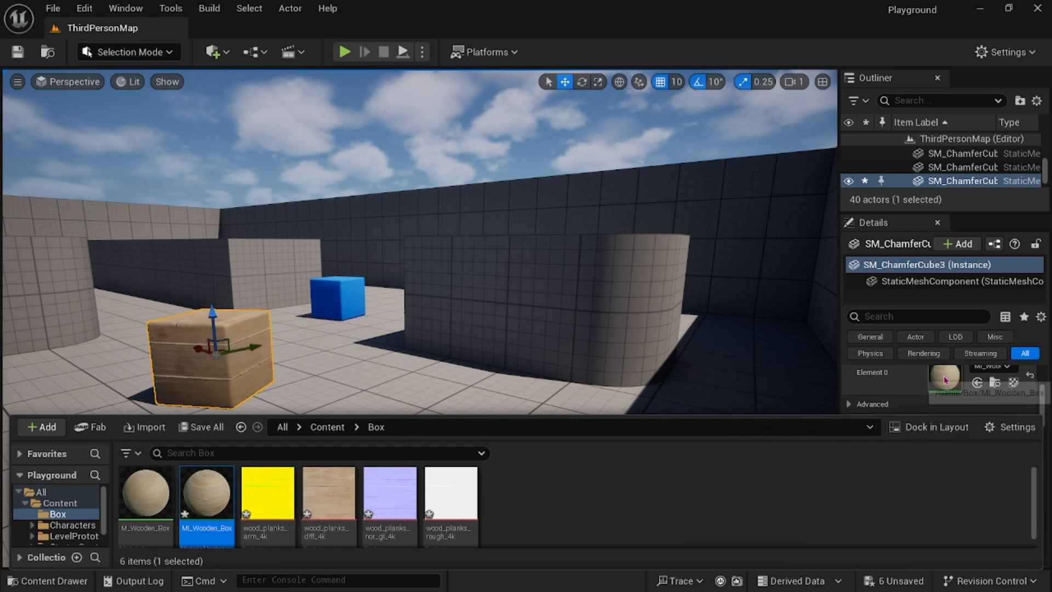
# Position the instance editor beside the cube and set MI_Wooden_Box's Scale to about 2.81.
pyautogui.moveTo(326, 367); pyautogui.dragTo(545, 395, button='right')
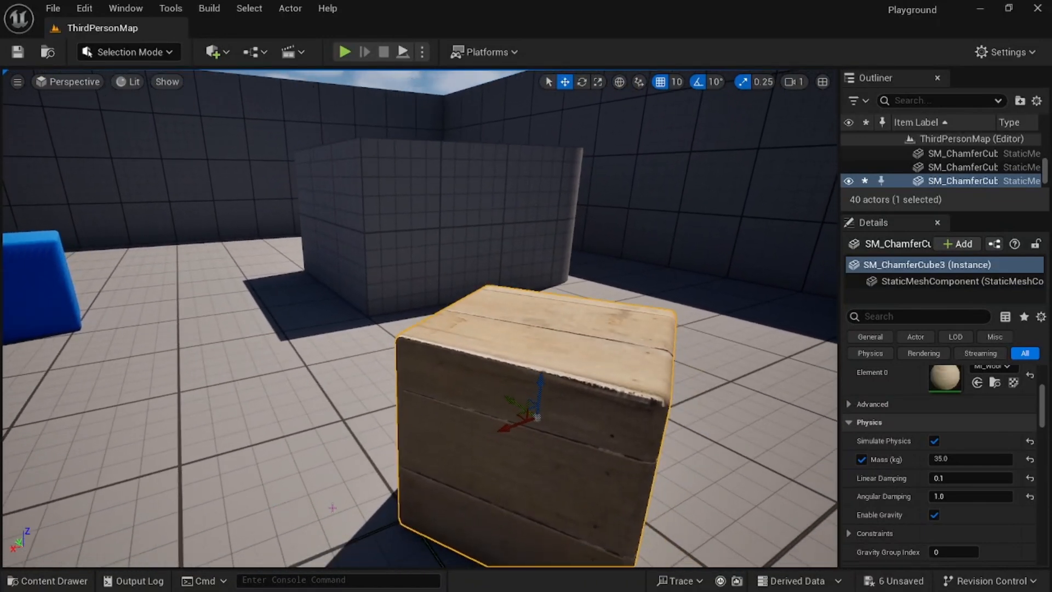
pyautogui.hotkey('alt', 'Tab')
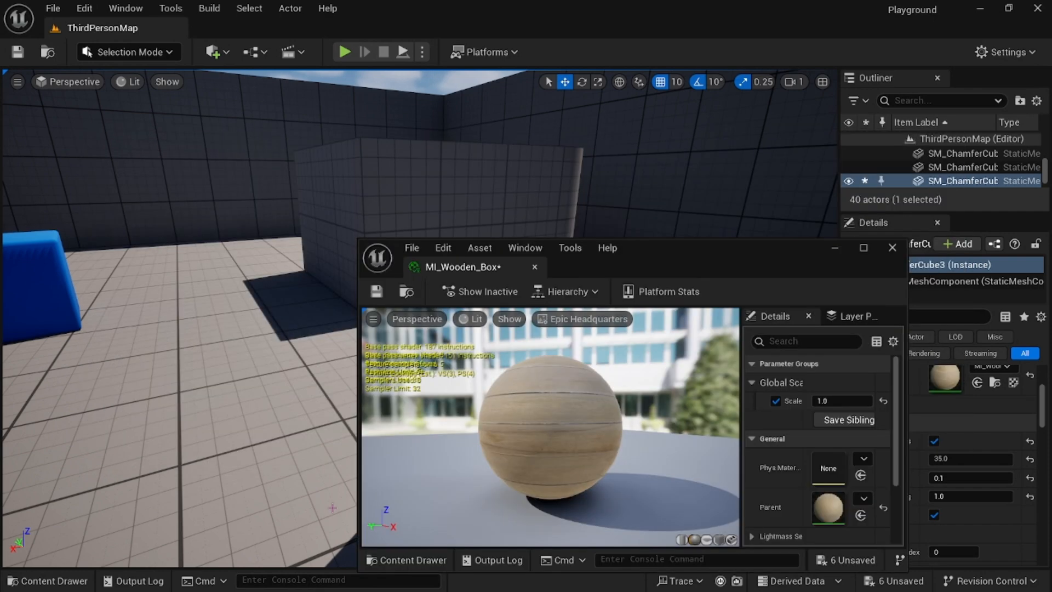
pyautogui.moveTo(664, 262); pyautogui.dragTo(348, 136)
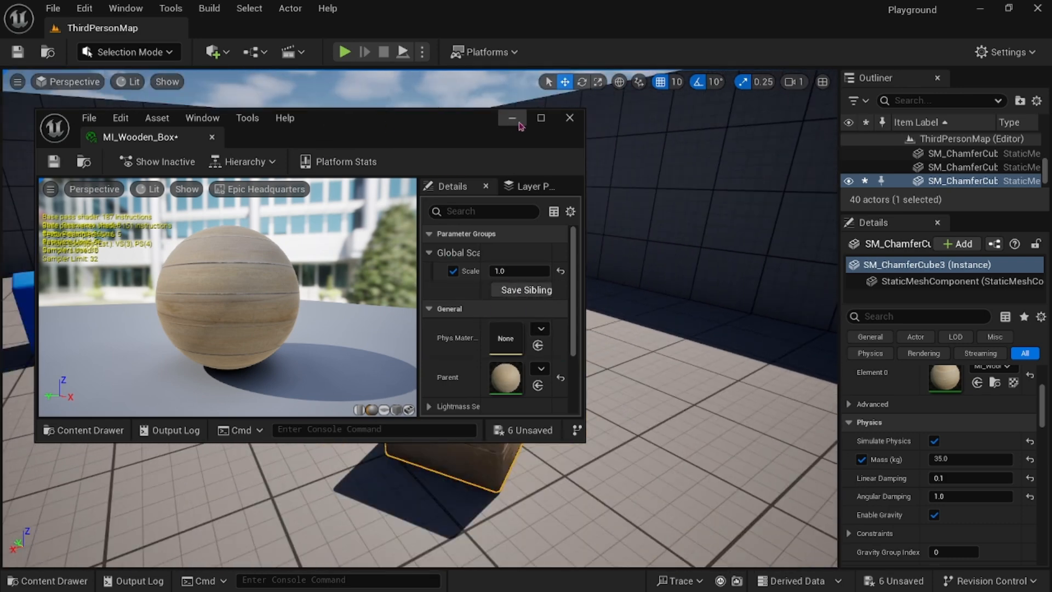
pyautogui.moveTo(586, 241); pyautogui.dragTo(474, 241)
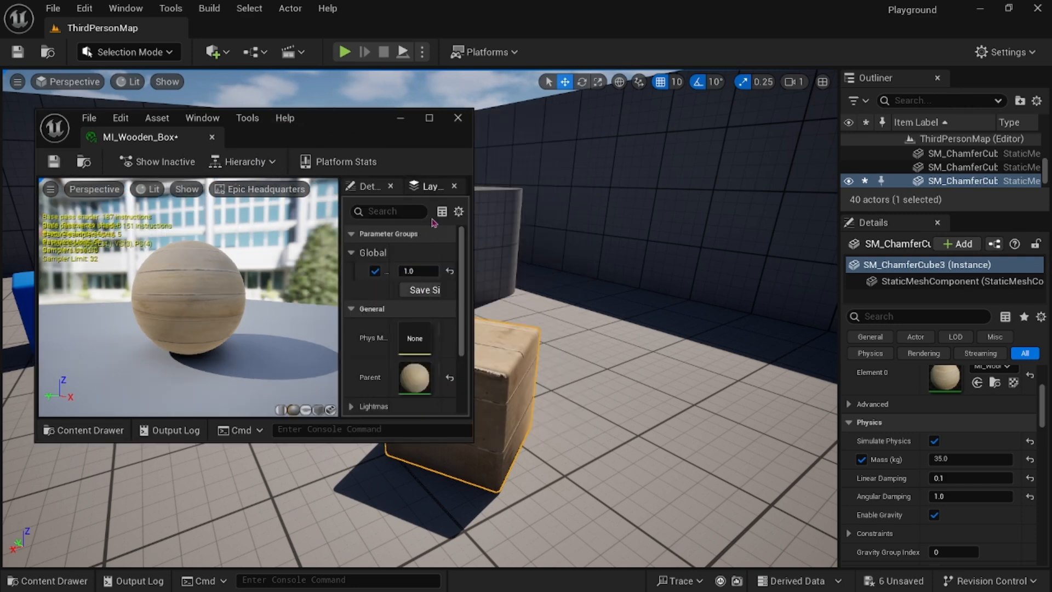
pyautogui.moveTo(561, 393); pyautogui.dragTo(652, 394, button='right')
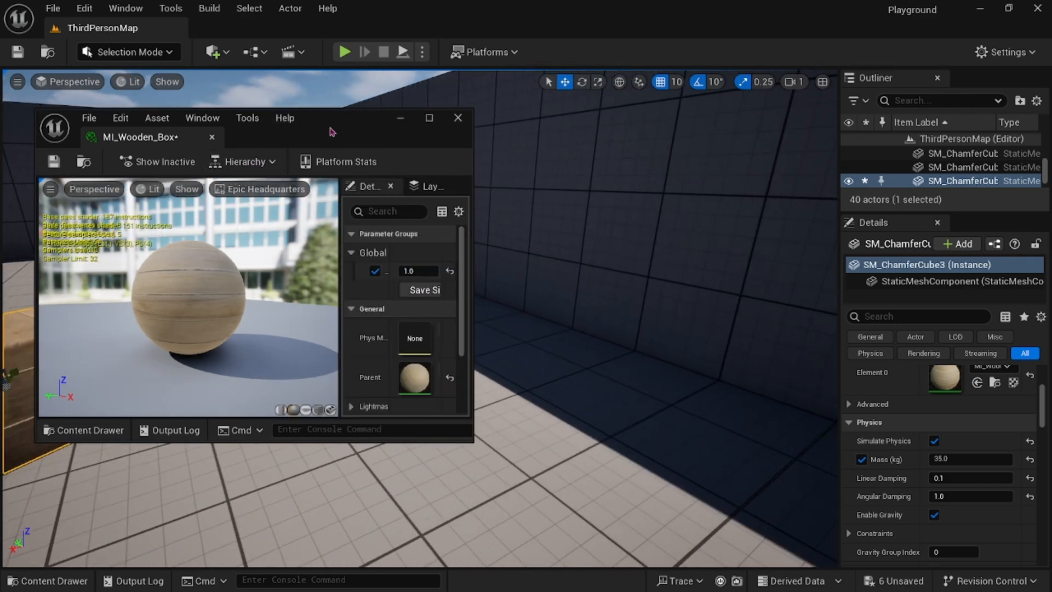
pyautogui.moveTo(331, 132); pyautogui.dragTo(597, 182)
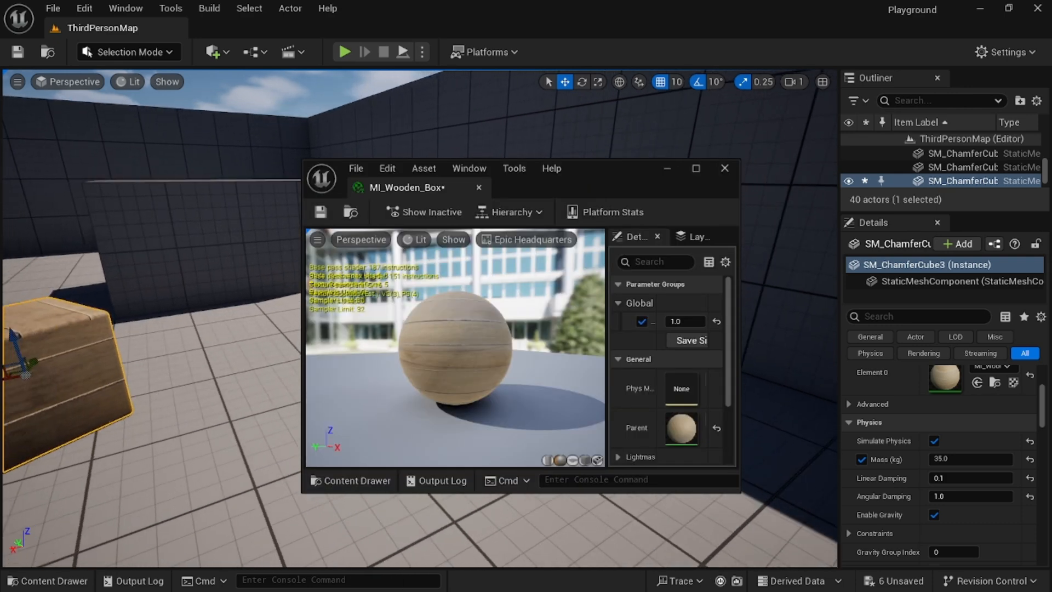
pyautogui.moveTo(219, 378); pyautogui.dragTo(159, 385, button='middle')
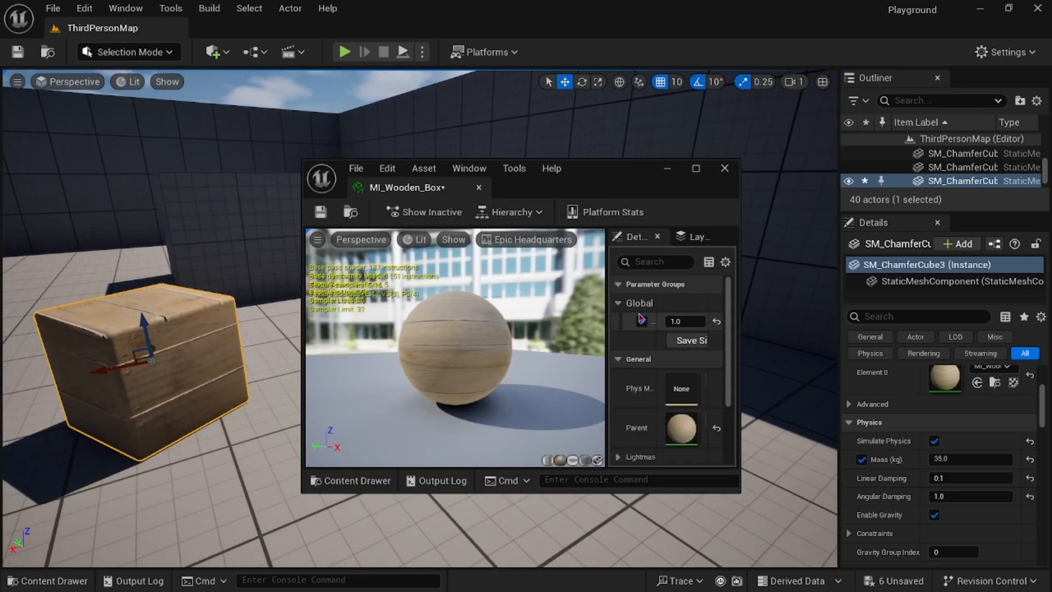
pyautogui.moveTo(678, 322)
pyautogui.mouseDown()
pyautogui.moveTo(712, 322)
pyautogui.moveTo(669, 322)
pyautogui.moveTo(682, 322)
pyautogui.mouseUp()
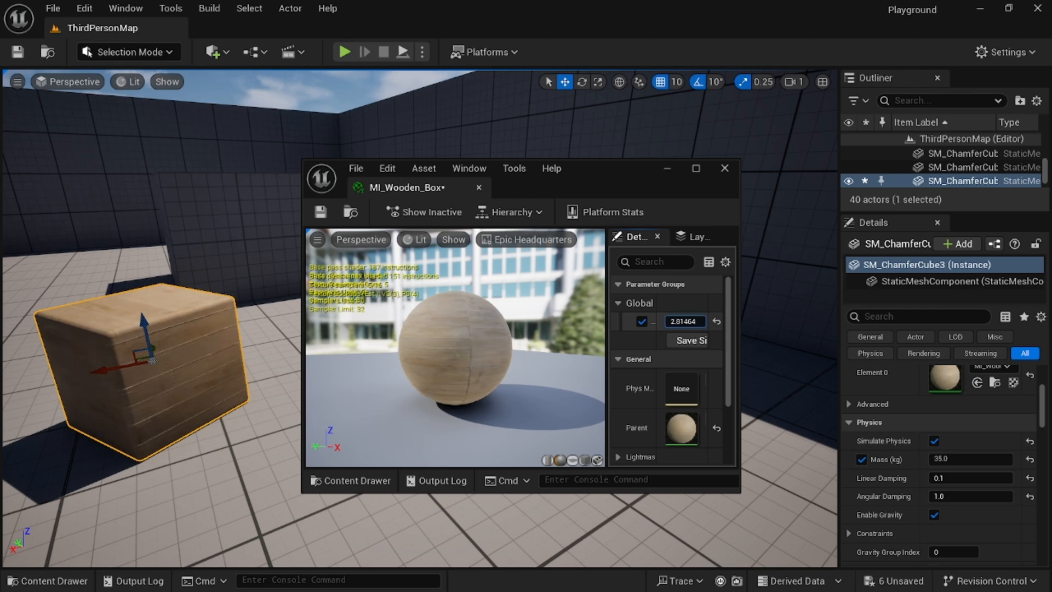
# Close the MI_Wooden_Box editor window.
pyautogui.moveTo(225, 351)
pyautogui.mouseDown(button='right')
pyautogui.moveTo(263, 351)
pyautogui.moveTo(218, 351)
pyautogui.mouseUp(button='right')
pyautogui.moveTo(218, 351); pyautogui.dragTo(189, 341, button='middle')
pyautogui.scroll(3, 190, 341)
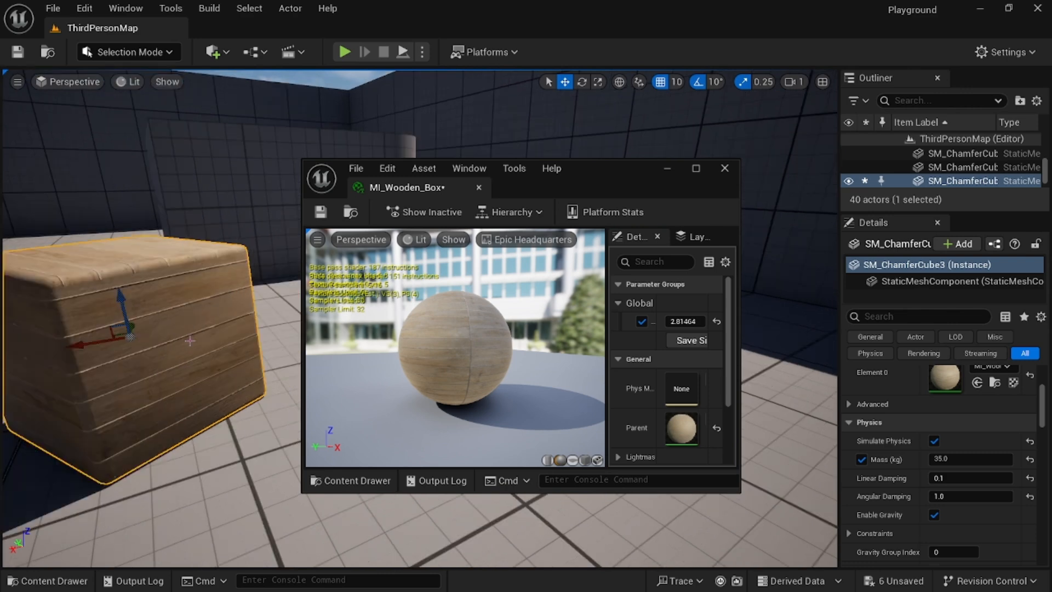
pyautogui.moveTo(193, 343)
pyautogui.mouseDown(button='right')
pyautogui.moveTo(225, 343)
pyautogui.moveTo(193, 351)
pyautogui.mouseUp(button='right')
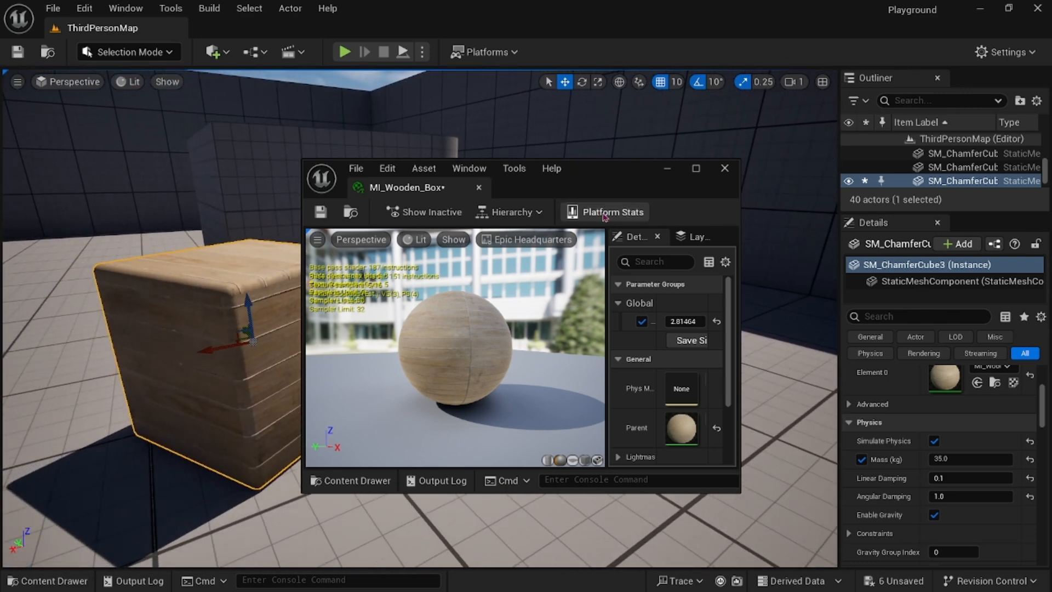
pyautogui.click(725, 169)
# Inspect the wood texture tiling on the cube from several angles.
pyautogui.moveTo(441, 390); pyautogui.dragTo(417, 385, button='right')
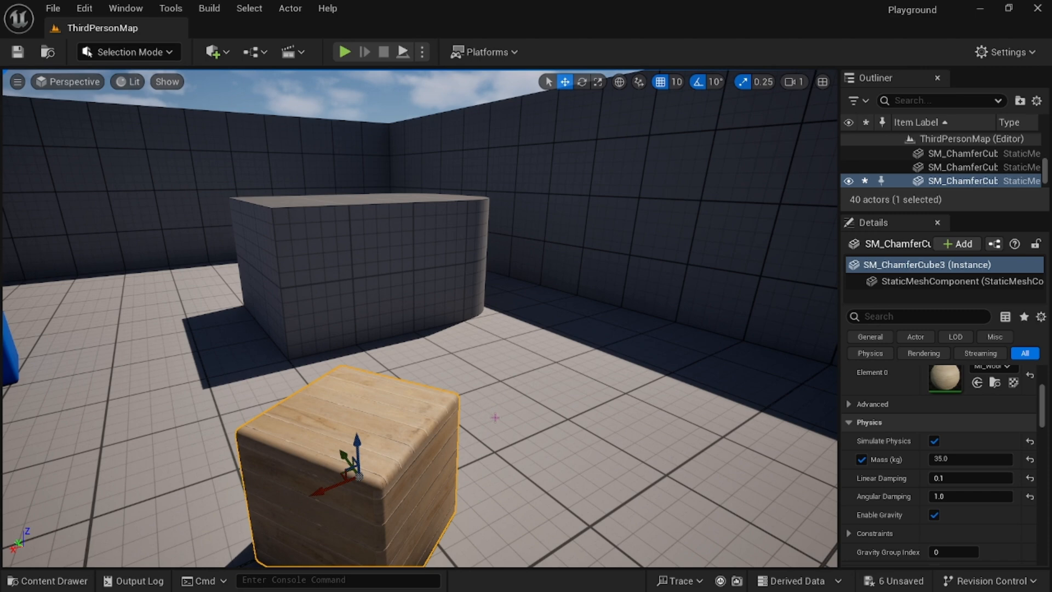
pyautogui.moveTo(488, 414)
pyautogui.mouseDown(button='right')
pyautogui.moveTo(498, 421)
pyautogui.moveTo(479, 425)
pyautogui.moveTo(504, 419)
pyautogui.moveTo(459, 422)
pyautogui.moveTo(493, 419)
pyautogui.mouseUp(button='right')
pyautogui.moveTo(450, 338); pyautogui.dragTo(455, 338, button='right')
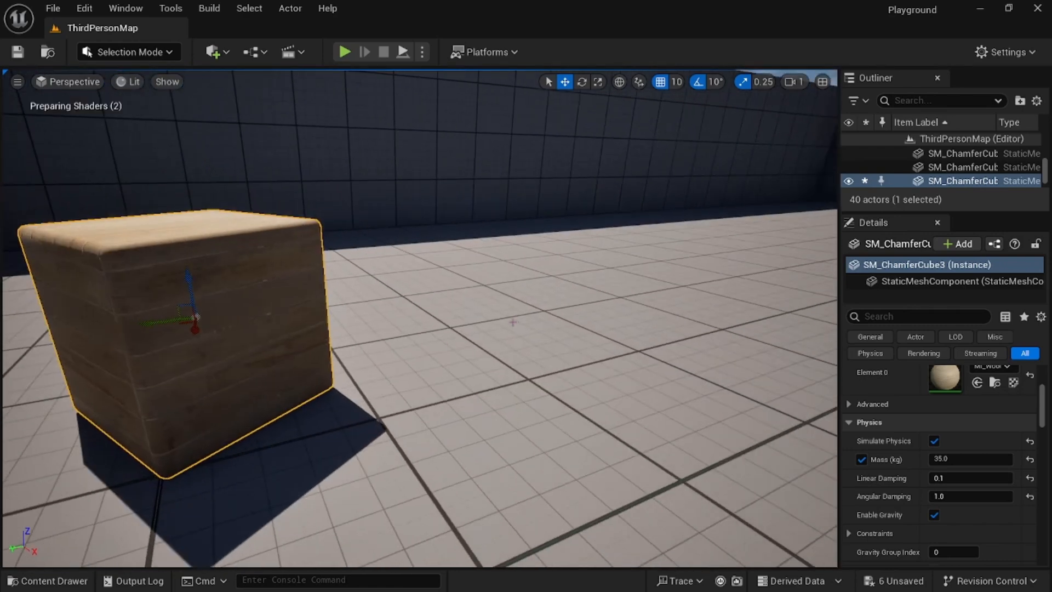
pyautogui.moveTo(511, 320); pyautogui.dragTo(487, 337, button='right')
pyautogui.moveTo(474, 296); pyautogui.dragTo(477, 295, button='right')
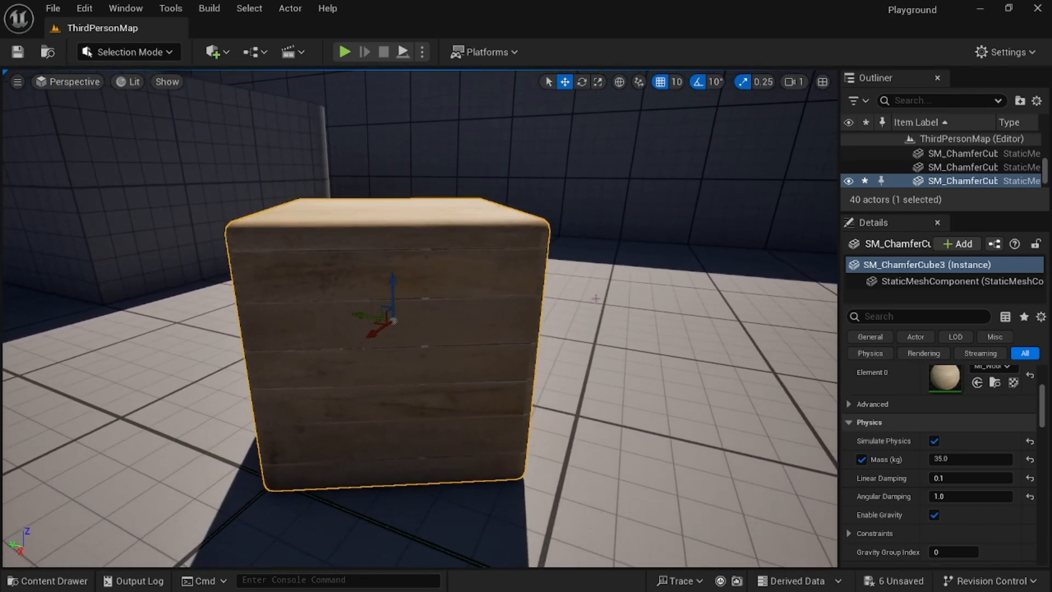
pyautogui.moveTo(620, 301); pyautogui.dragTo(619, 305, button='right')
pyautogui.moveTo(532, 302); pyautogui.dragTo(459, 305, button='right')
pyautogui.moveTo(349, 302); pyautogui.dragTo(416, 300, button='right')
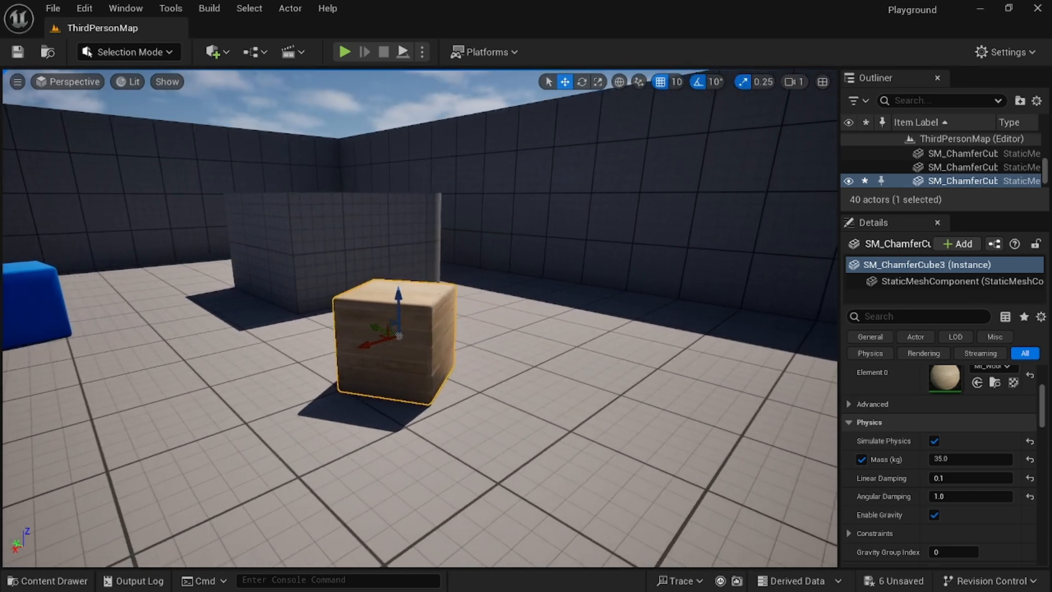
pyautogui.press('d')
pyautogui.moveTo(492, 322)
pyautogui.mouseDown(button='right')
pyautogui.moveTo(490, 356)
pyautogui.moveTo(489, 322)
pyautogui.mouseUp(button='right')
pyautogui.press('w')
pyautogui.press('a')
pyautogui.press('e')
pyautogui.press('d')
pyautogui.press('q')
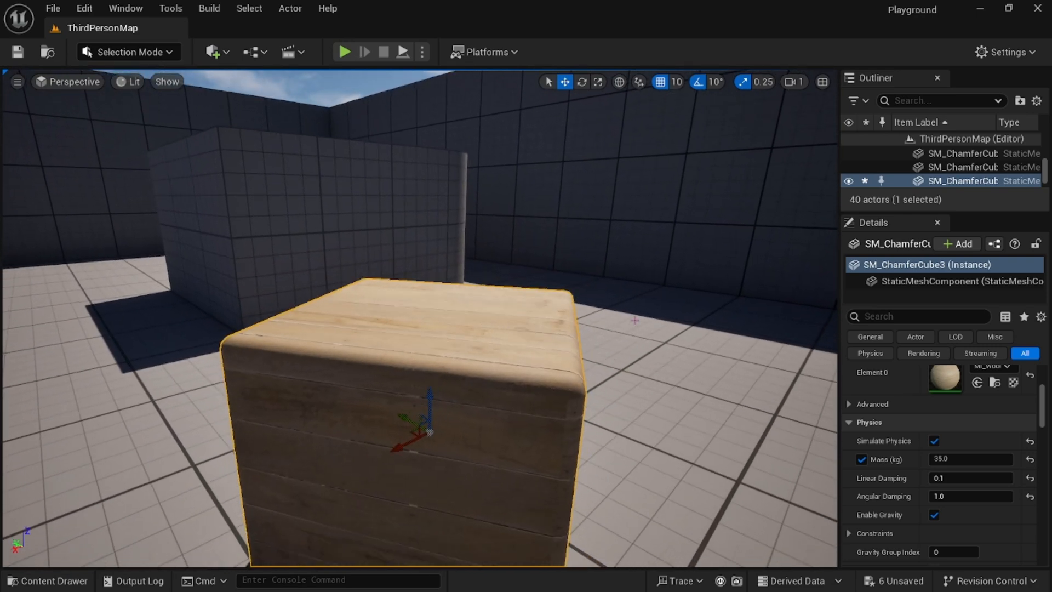